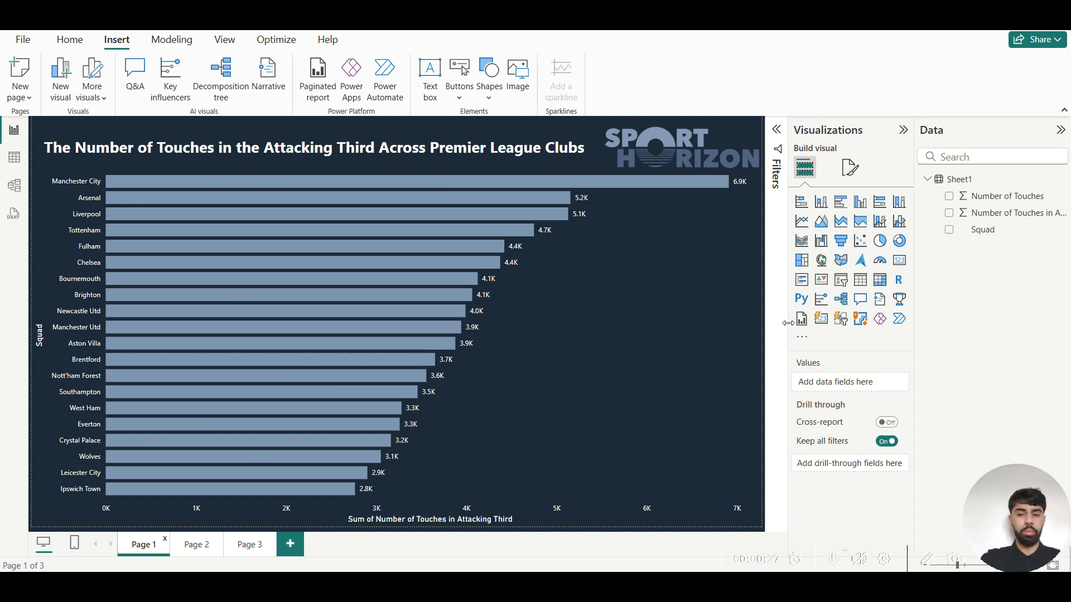
Step: Switch to Page 2 and inspect the page's wallpaper formatting settings
left_click(196, 545)
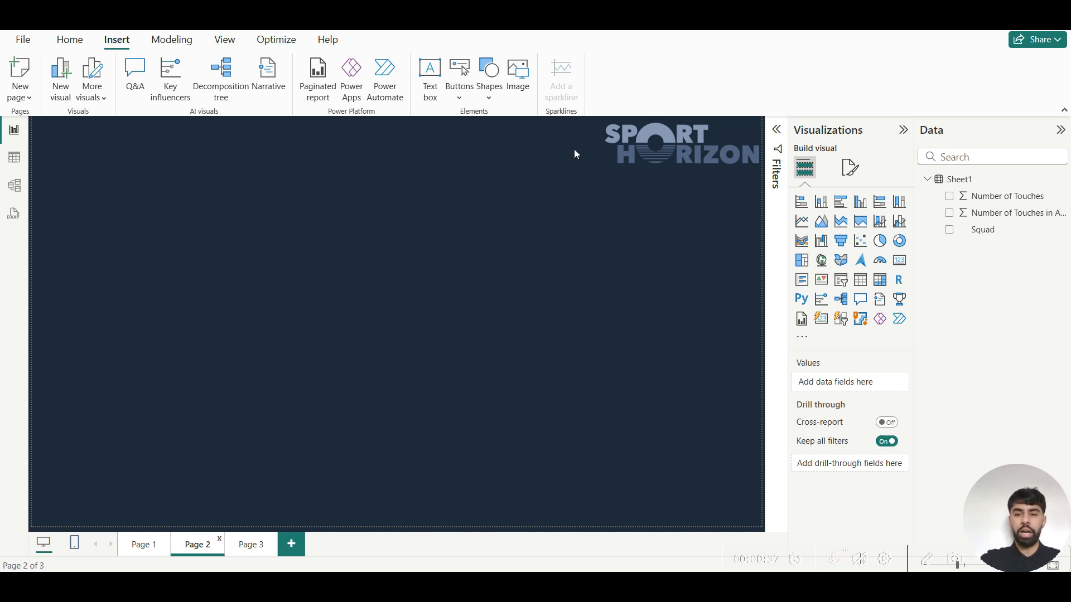
left_click(848, 177)
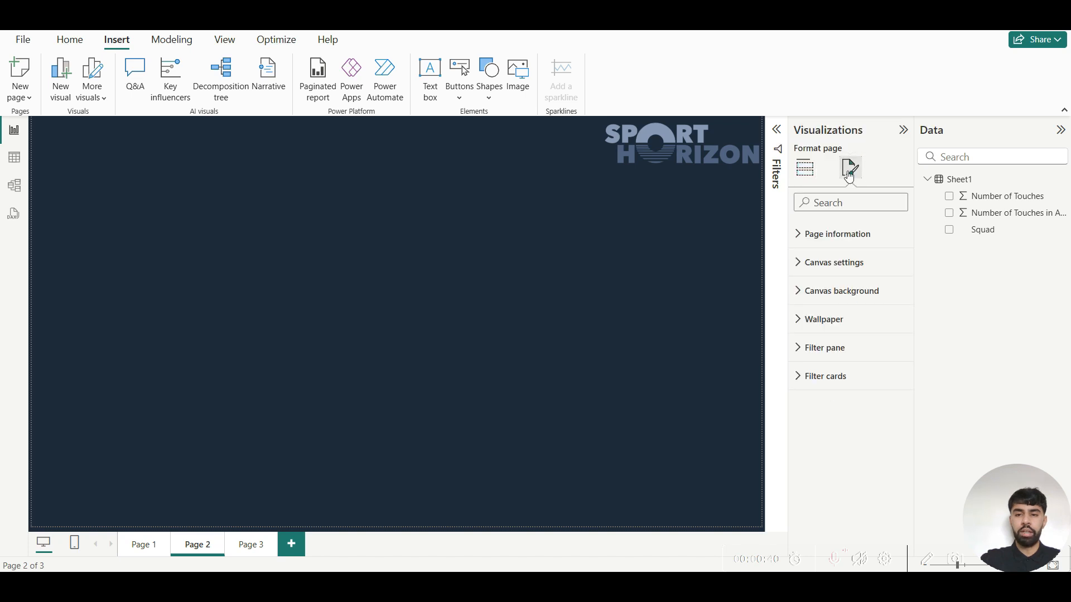
left_click(821, 328)
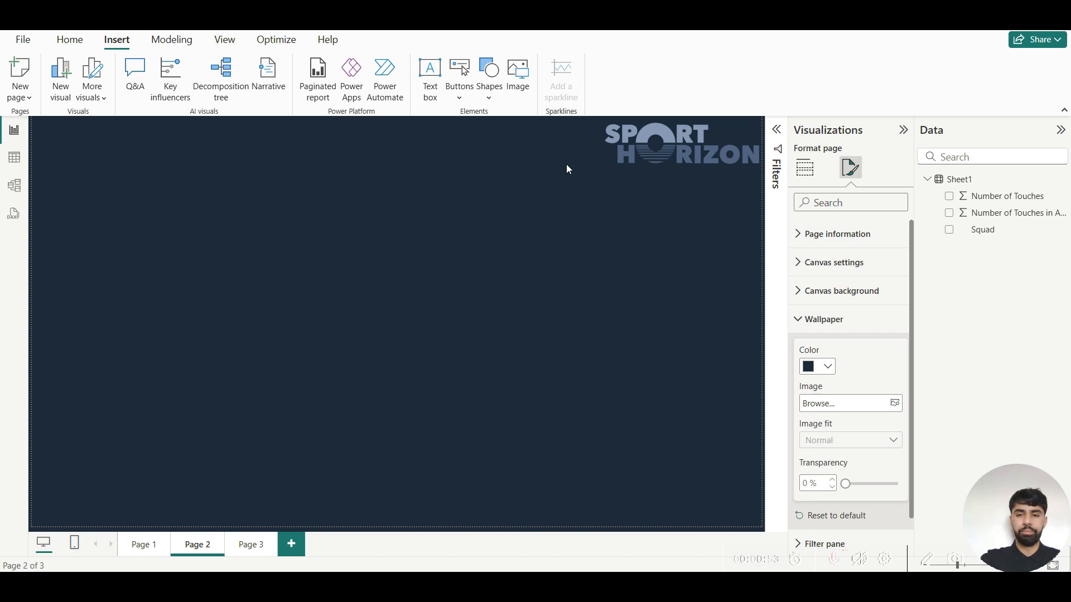
Step: Add a stacked bar chart to Page 2 and enlarge it to fill the canvas below the logo
left_click(806, 170)
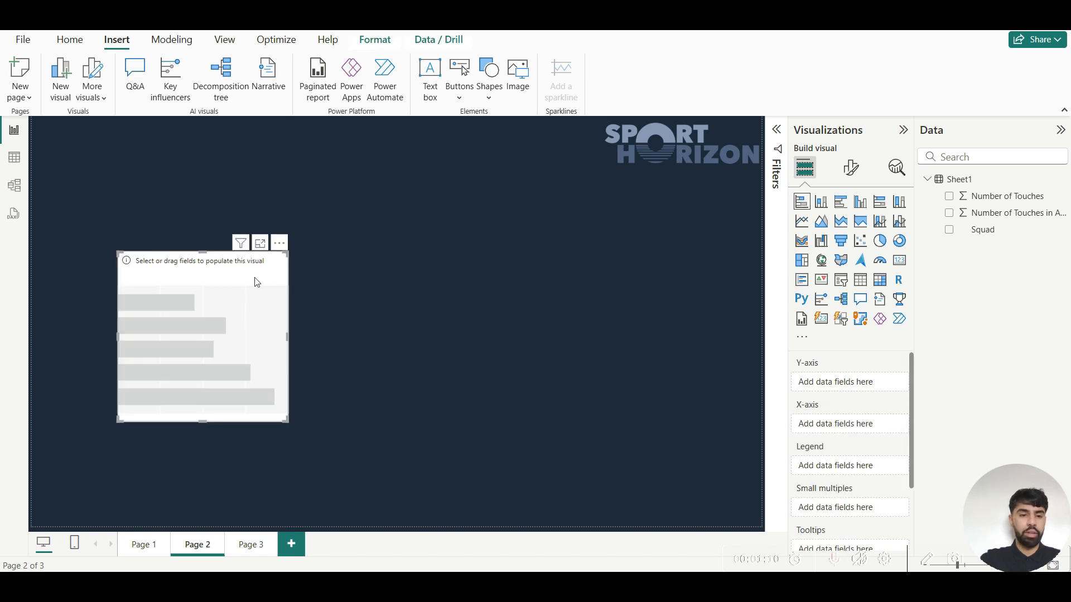
left_click_drag(256, 280, 156, 201)
left_click_drag(200, 340, 778, 526)
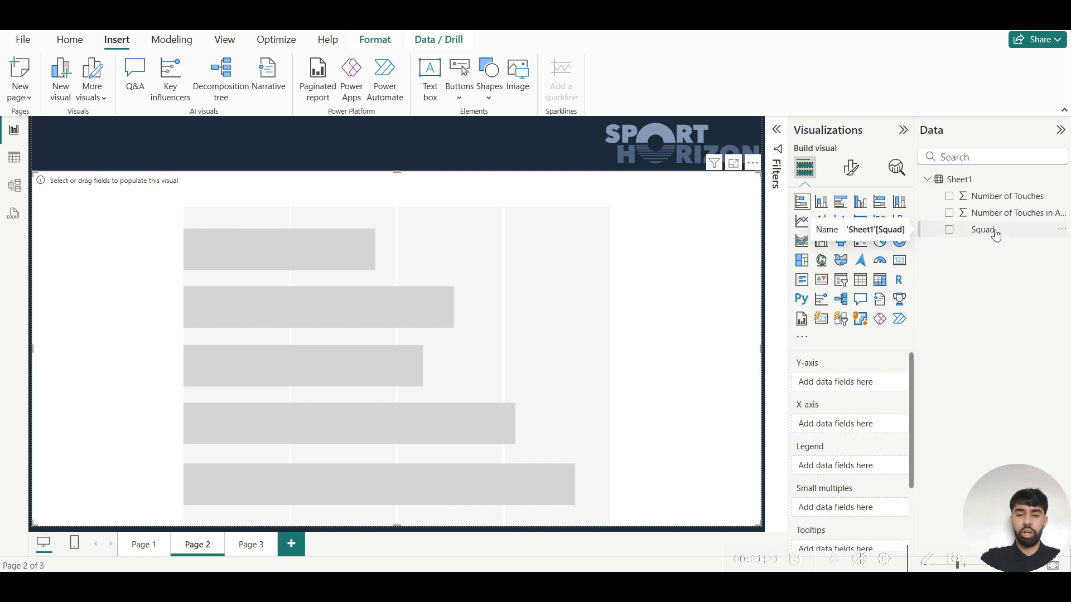
Step: Assign Squad to the chart's Y-axis and Number of Touches in Attacking Third to its X-axis
left_click_drag(993, 233, 855, 383)
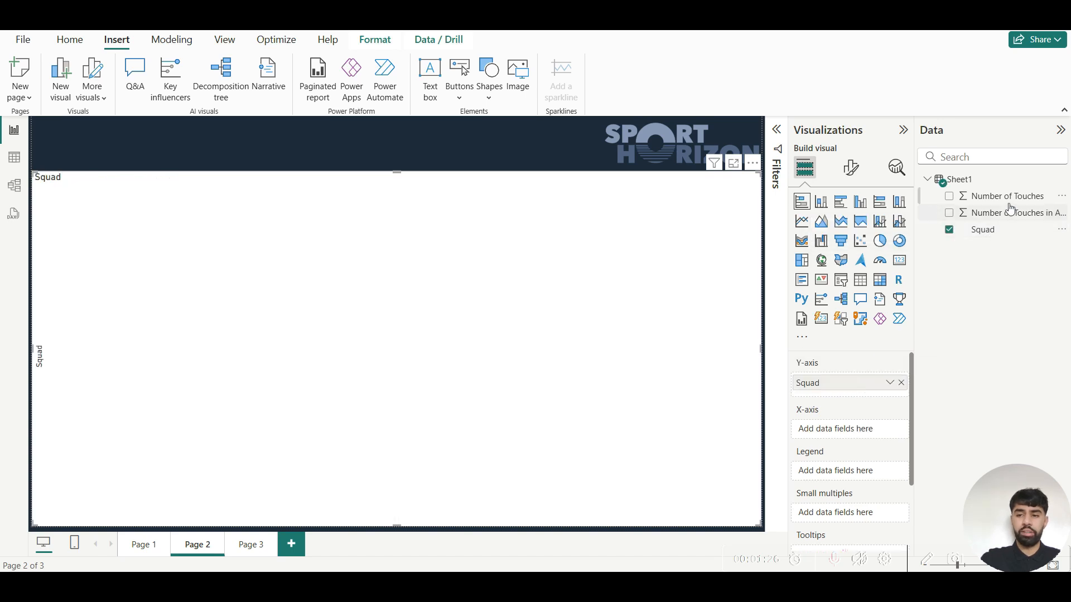
left_click_drag(1008, 212, 870, 428)
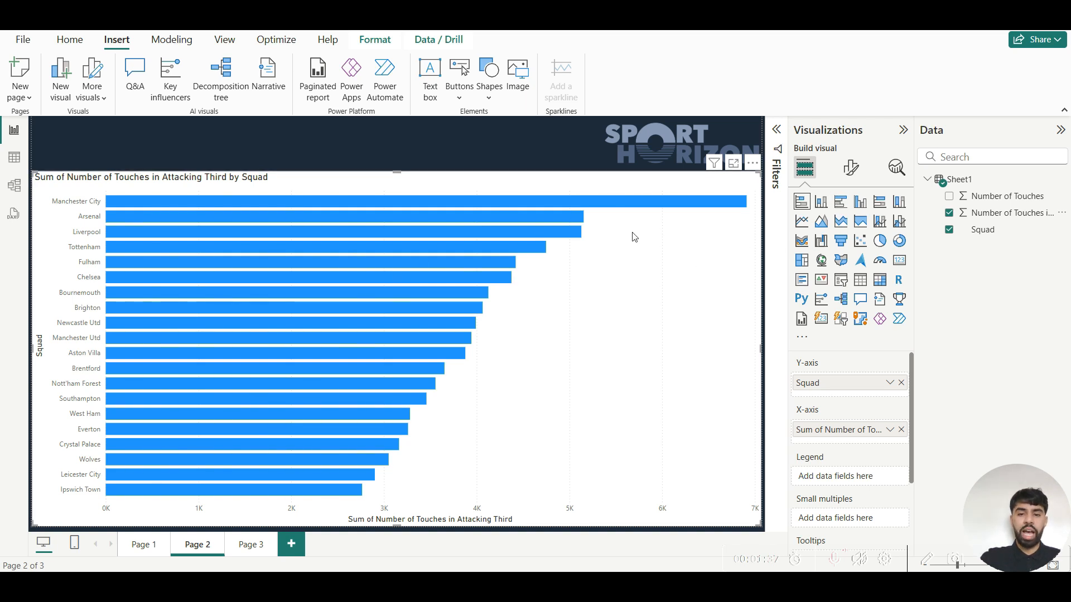
Step: Turn on the bar chart's data labels and set the X-axis range maximum to 7150
left_click(850, 170)
scroll(850, 293, "down", 1)
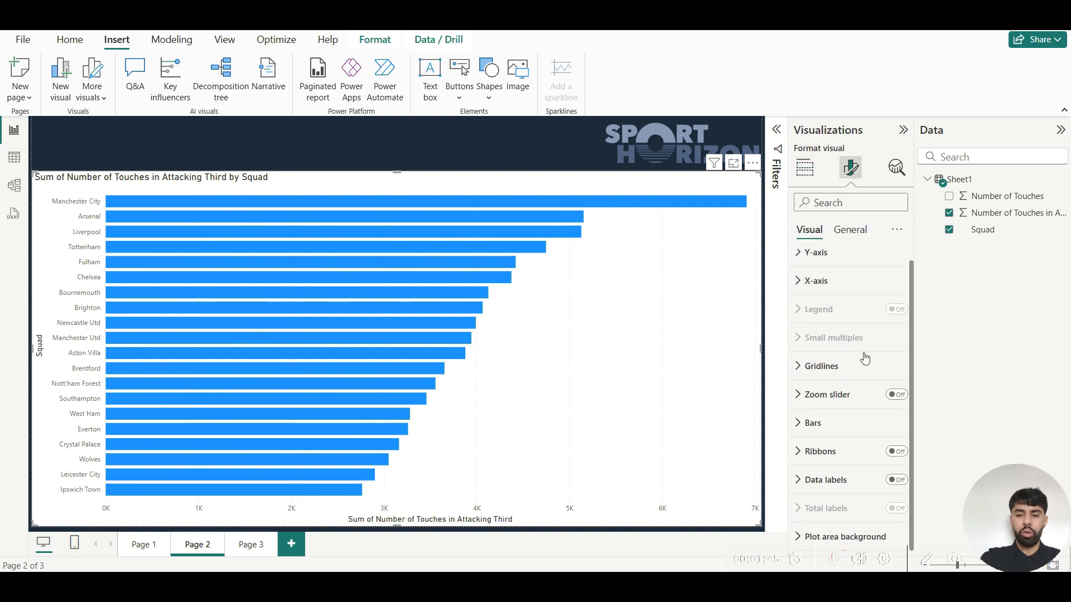
left_click(896, 483)
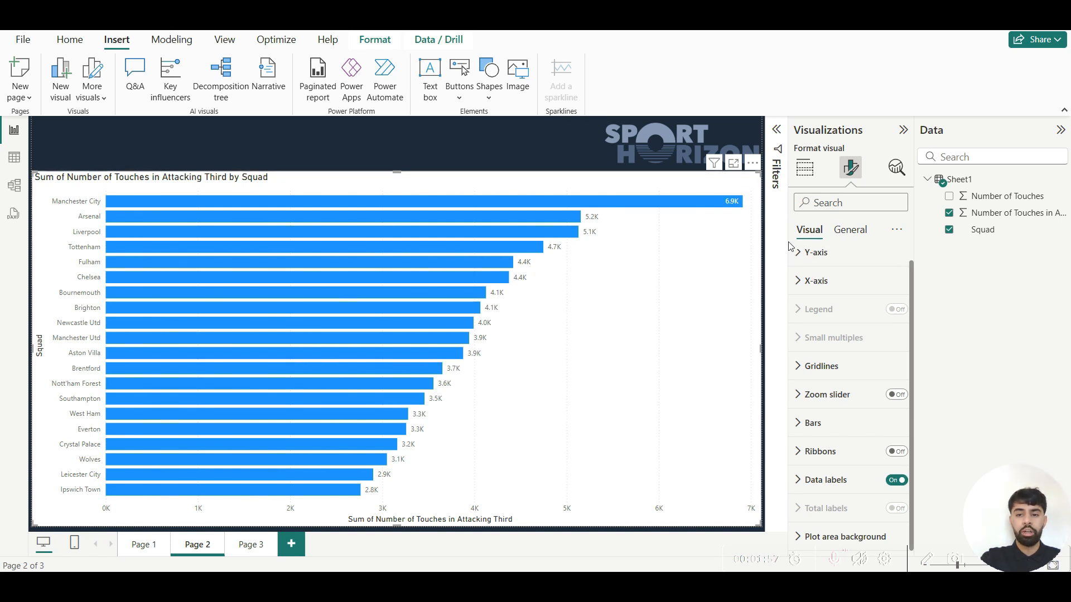
left_click(823, 282)
left_click(825, 389)
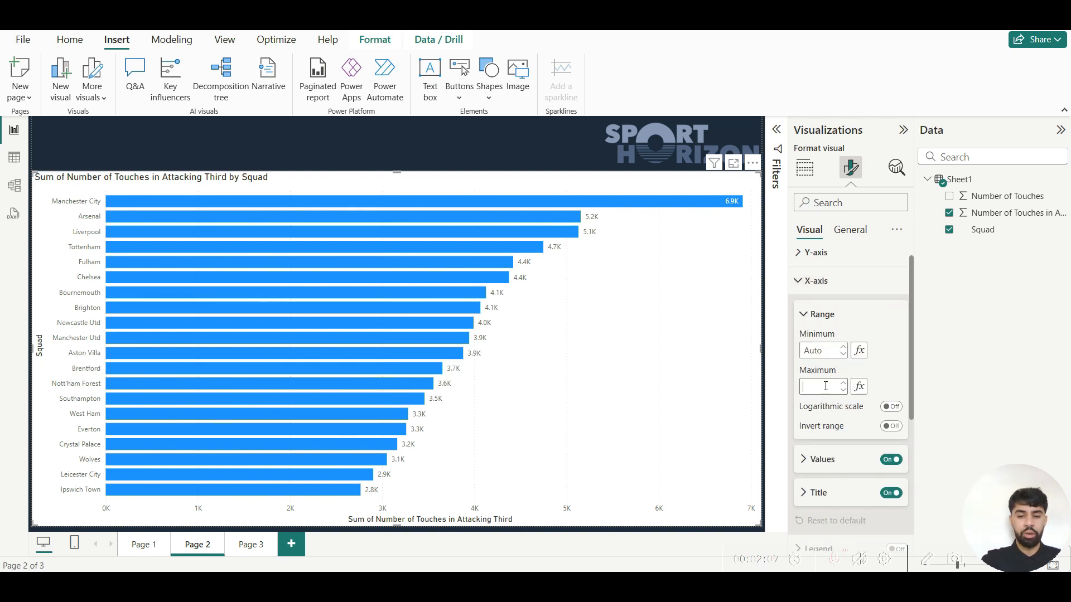
type("7150")
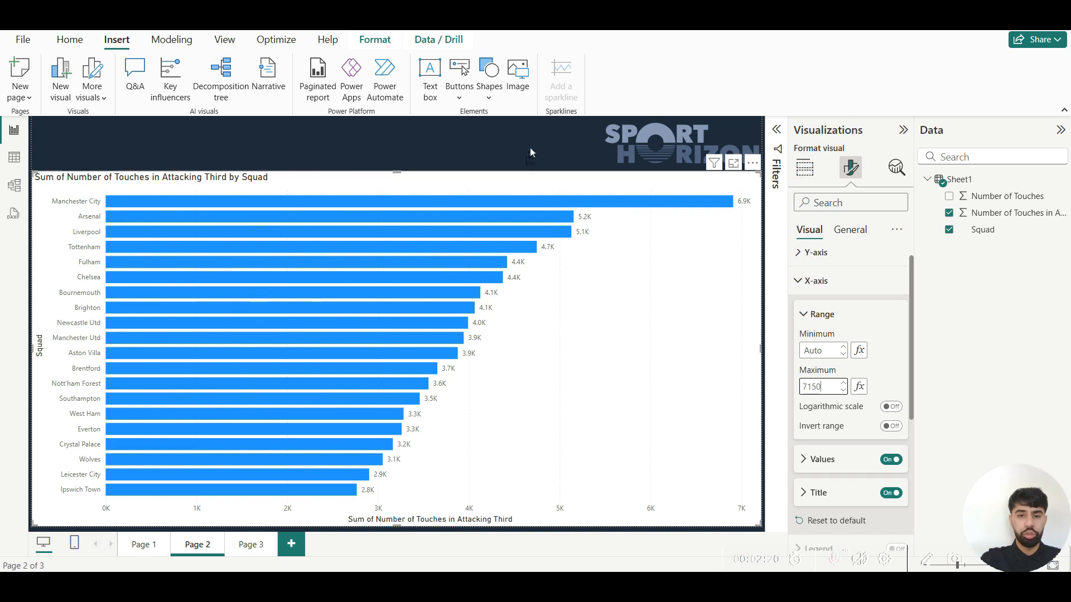
Step: Find the chart's background setting and turn the background off
left_click(853, 201)
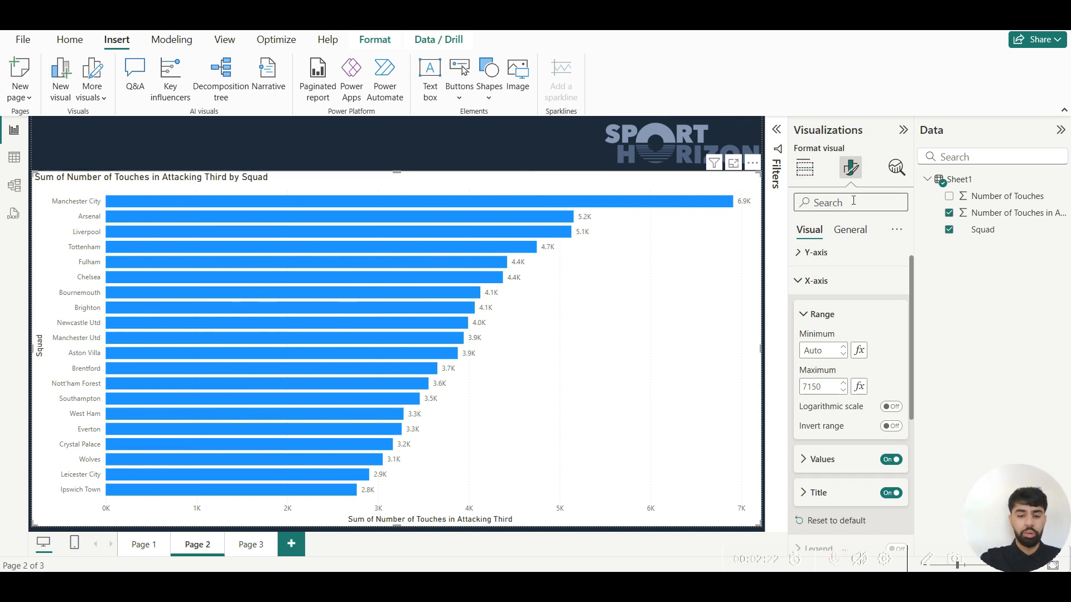
type("backg")
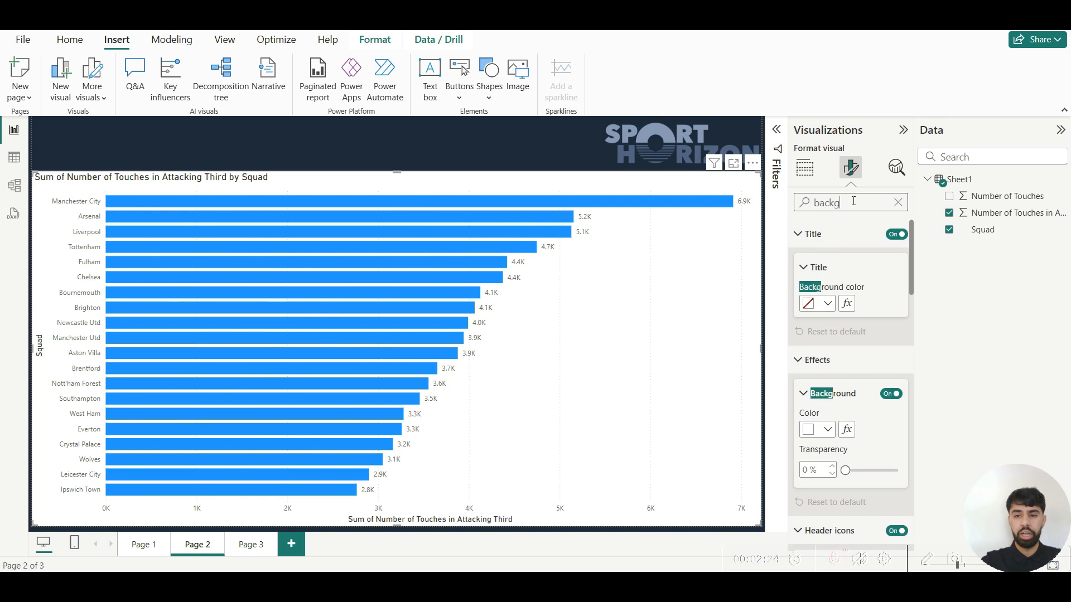
type("round")
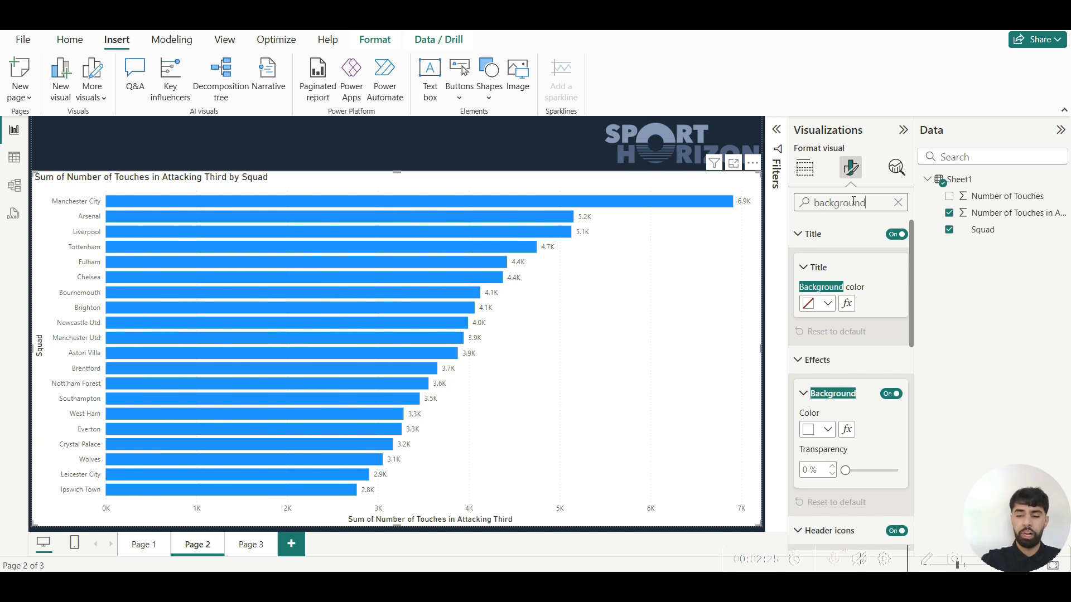
left_click(891, 394)
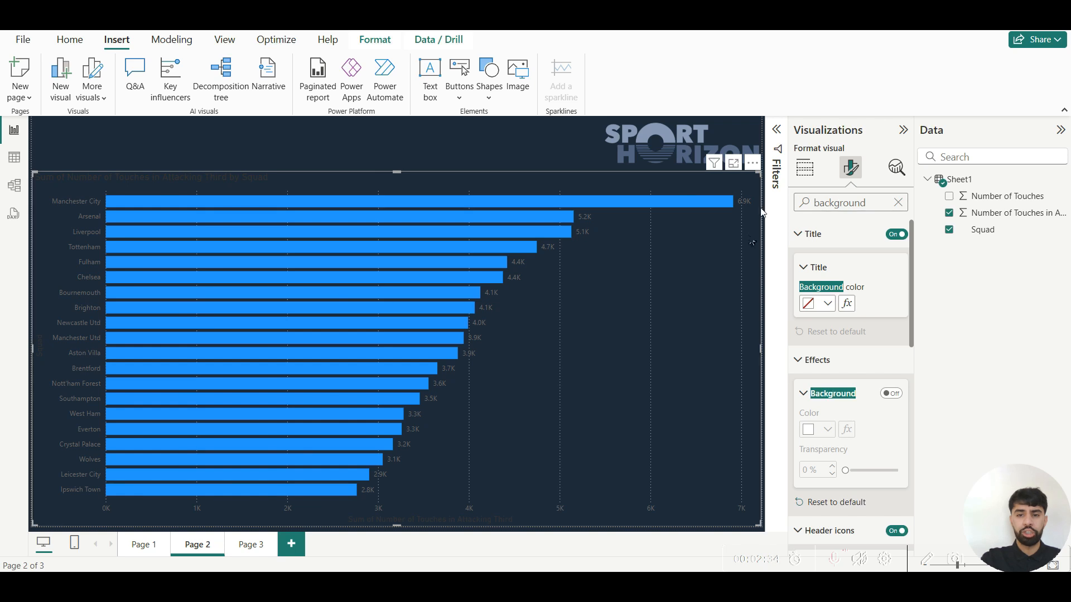
left_click(898, 202)
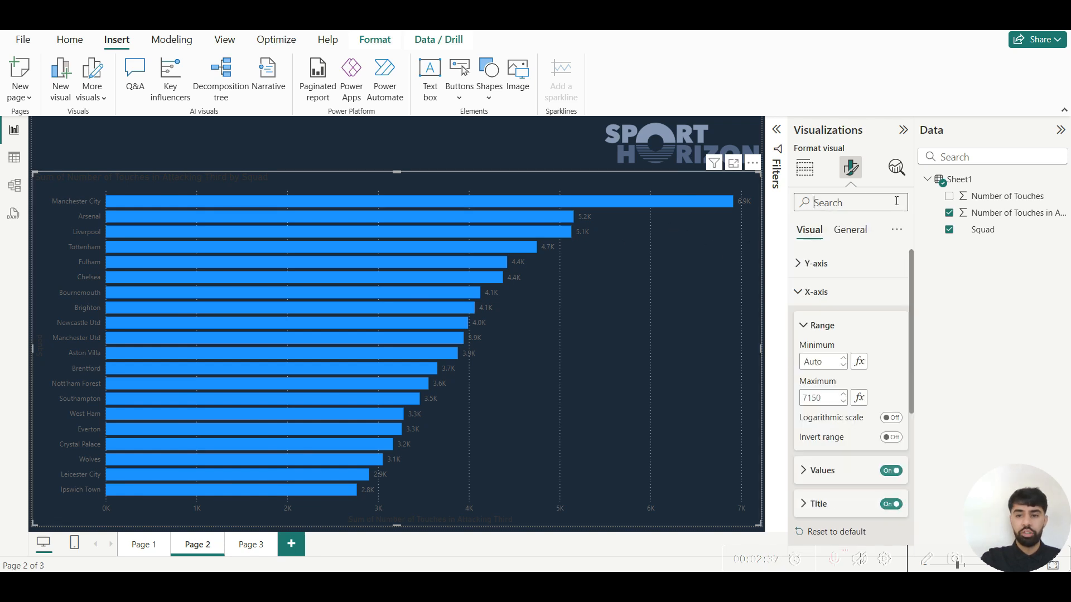
Step: Set the color of the Y-axis values and the Y-axis title to white
left_click(834, 268)
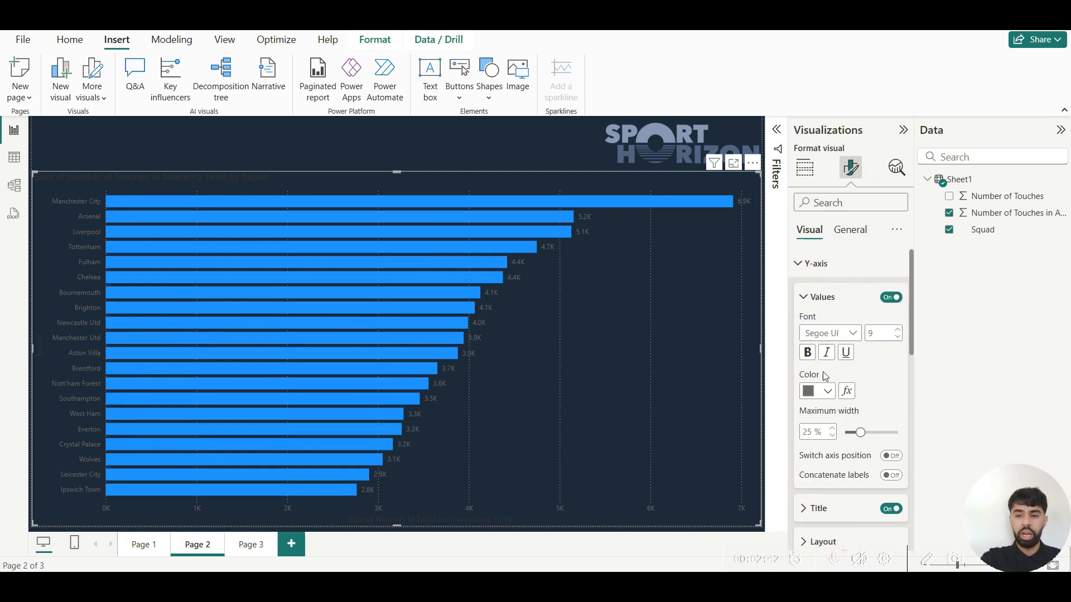
left_click(828, 391)
left_click(818, 177)
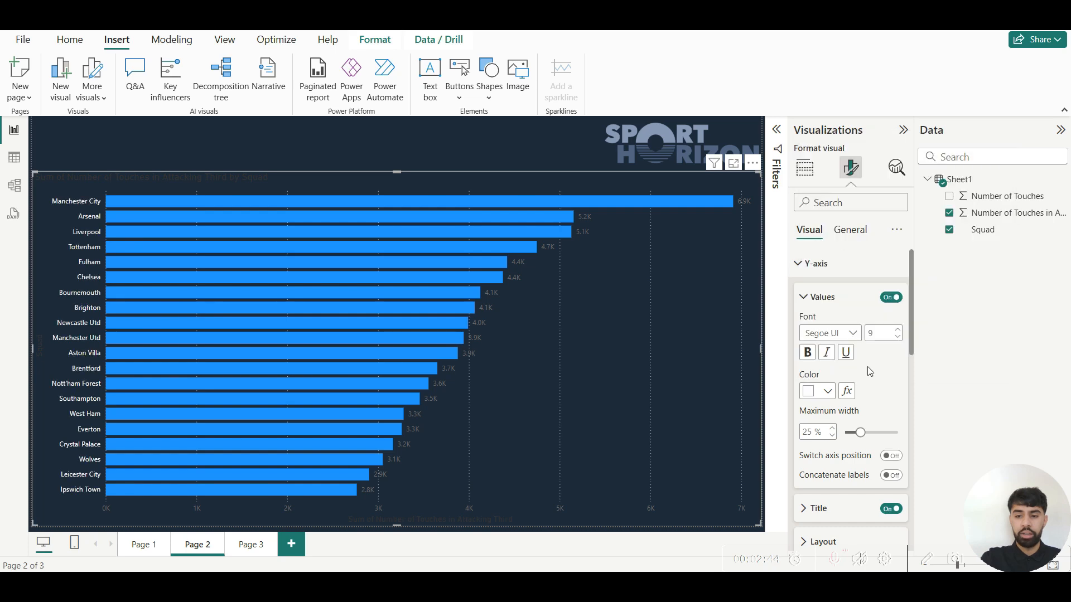
scroll(871, 375, "down", 2)
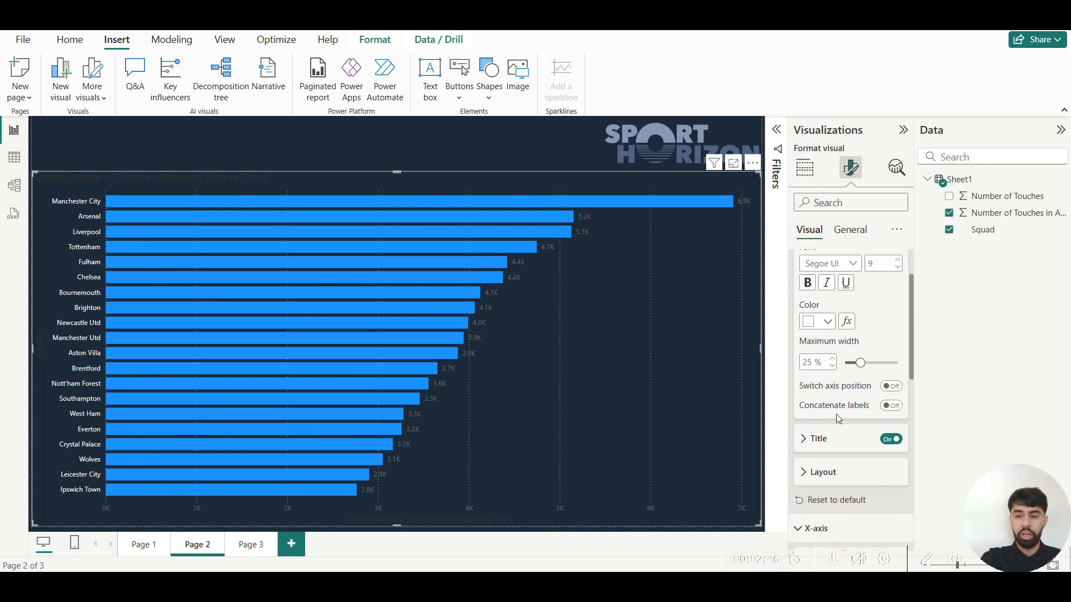
left_click(840, 440)
scroll(842, 463, "down", 4)
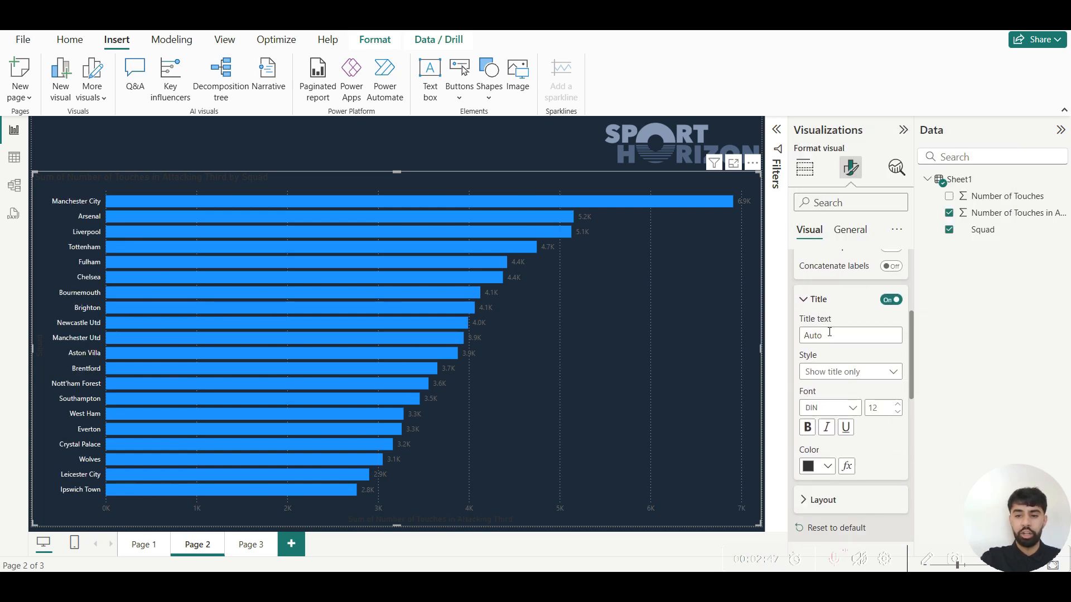
left_click(827, 467)
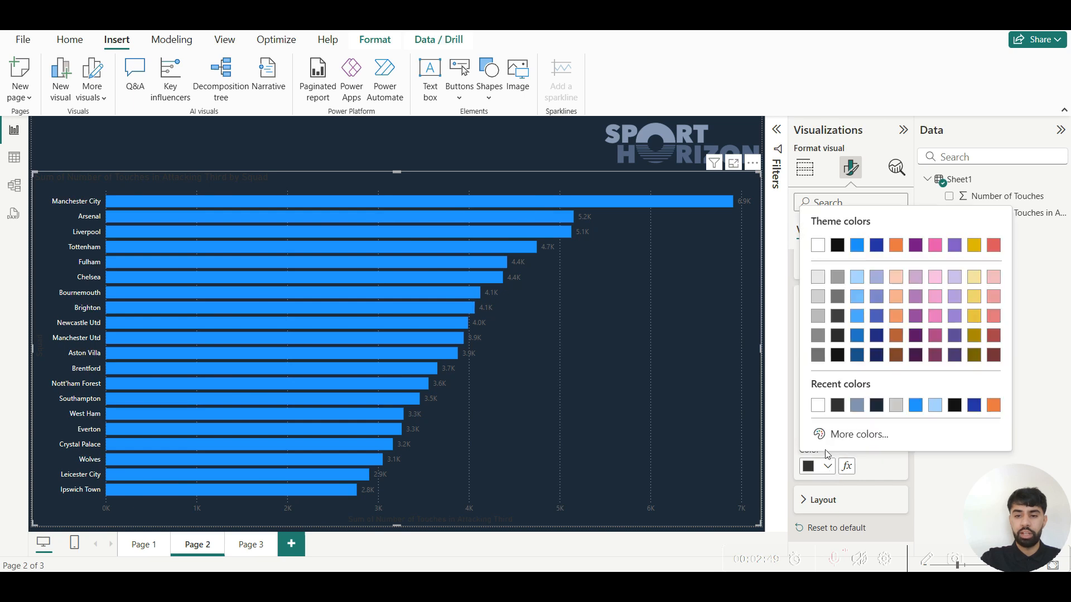
left_click(816, 241)
Step: Set the color of the X-axis values to white
scroll(870, 391, "down", 6)
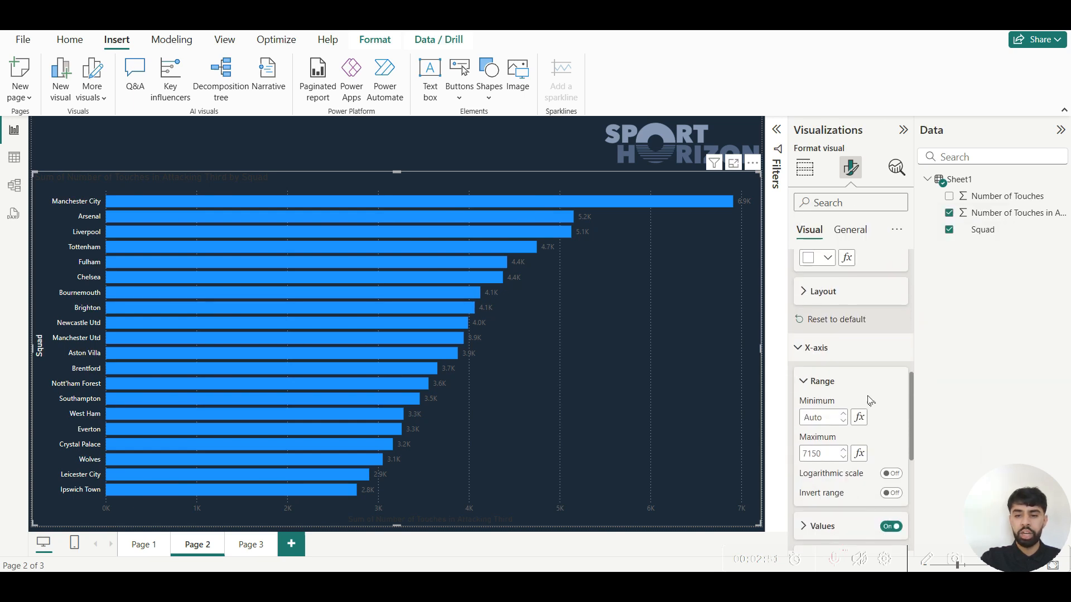
scroll(849, 386, "down", 2)
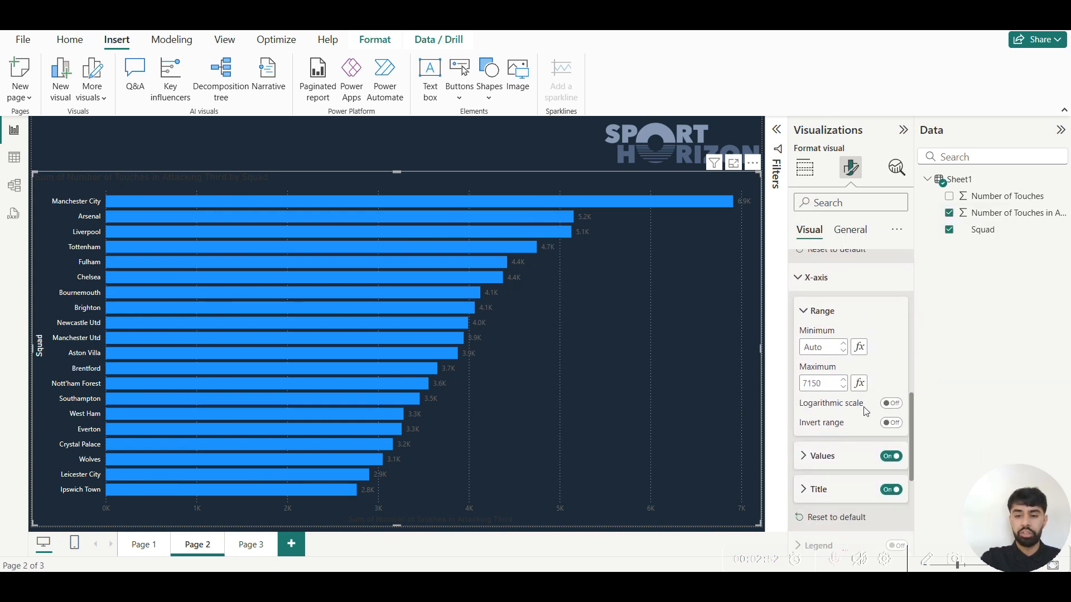
left_click(822, 456)
scroll(830, 454, "down", 4)
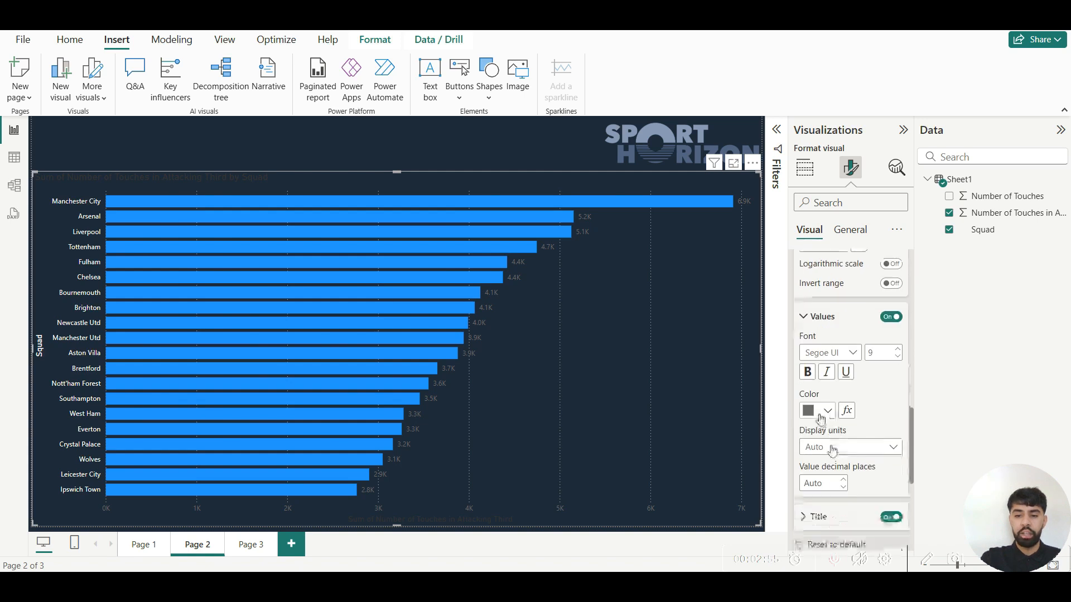
left_click(828, 410)
left_click(818, 192)
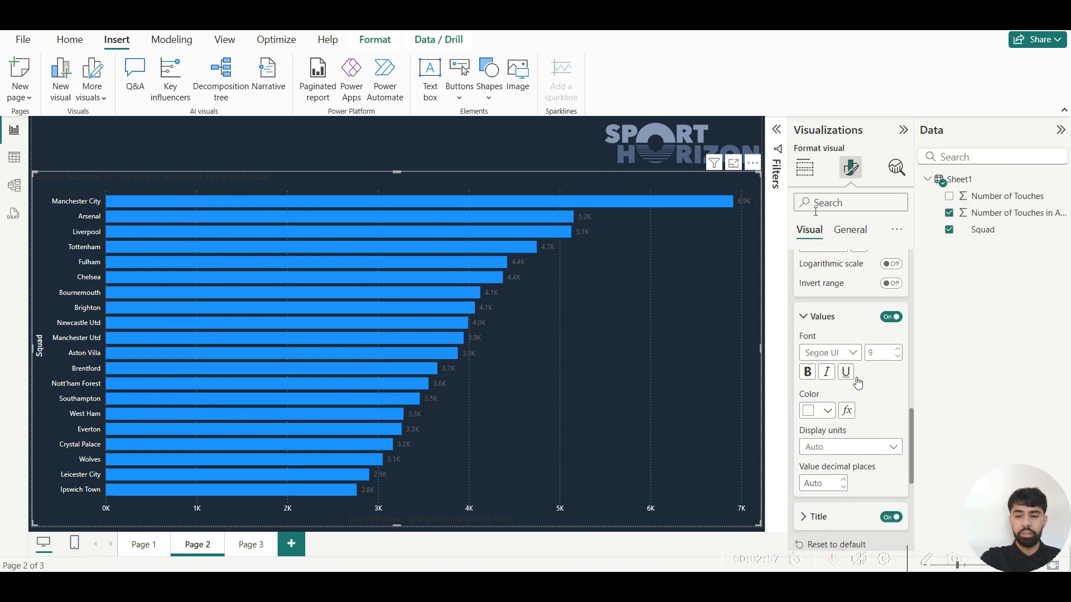
Step: Set the color of the X-axis title to white
scroll(815, 446, "down", 2)
left_click(817, 447)
scroll(841, 480, "down", 1)
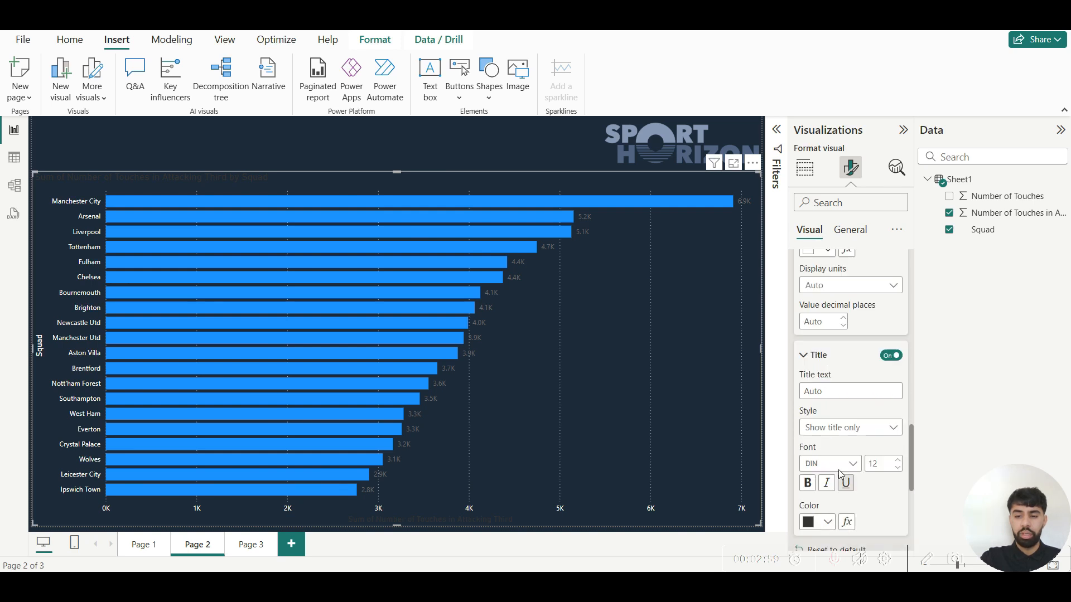
scroll(840, 479, "down", 2)
left_click(828, 474)
left_click(819, 253)
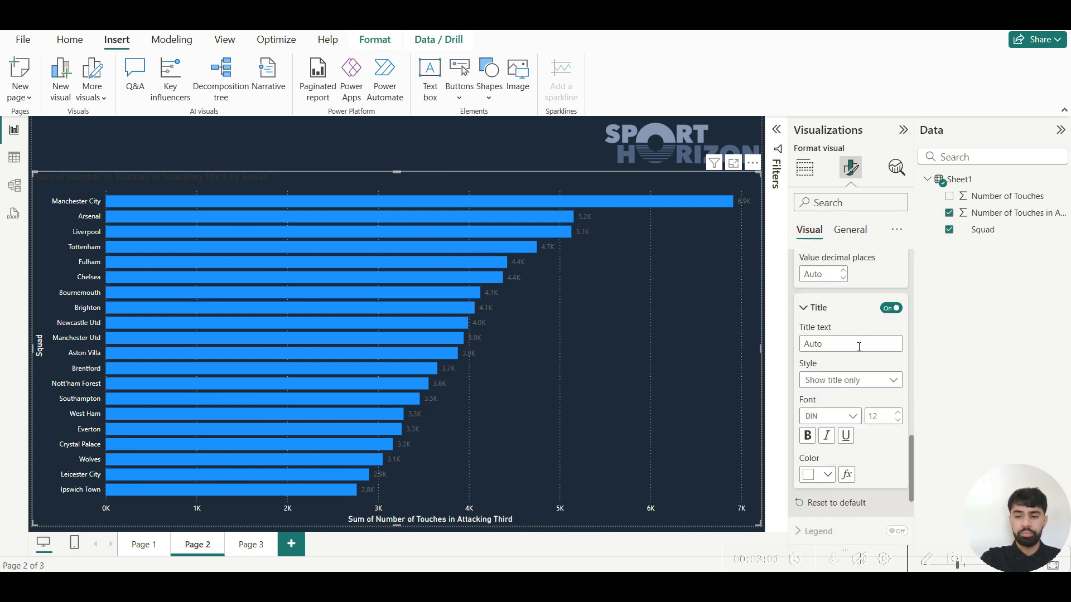
Step: Format the data label values in white, bold text
scroll(858, 346, "down", 3)
left_click(804, 491)
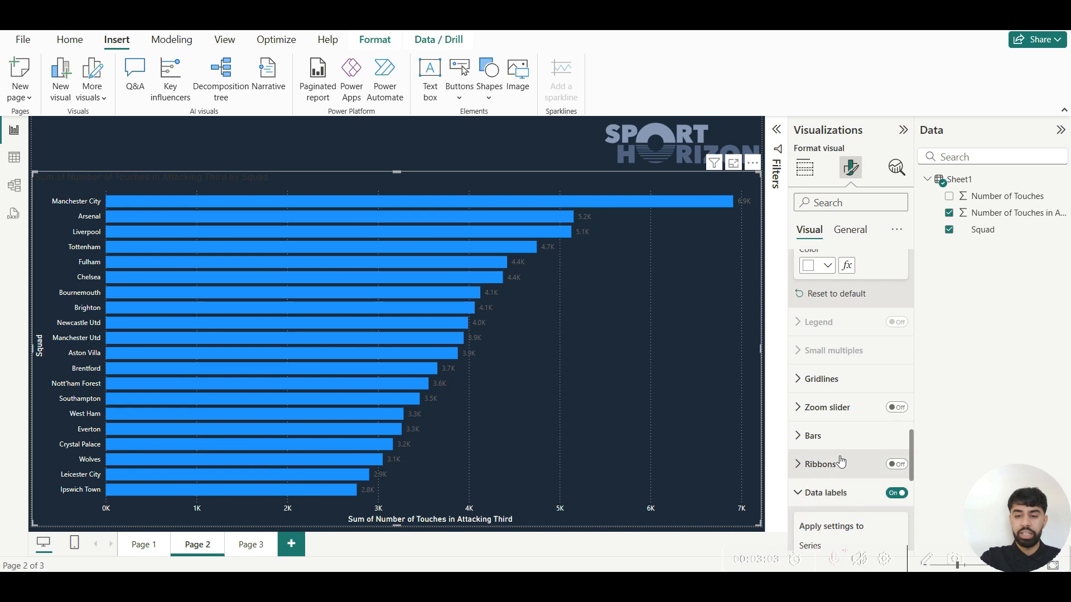
scroll(841, 462, "down", 6)
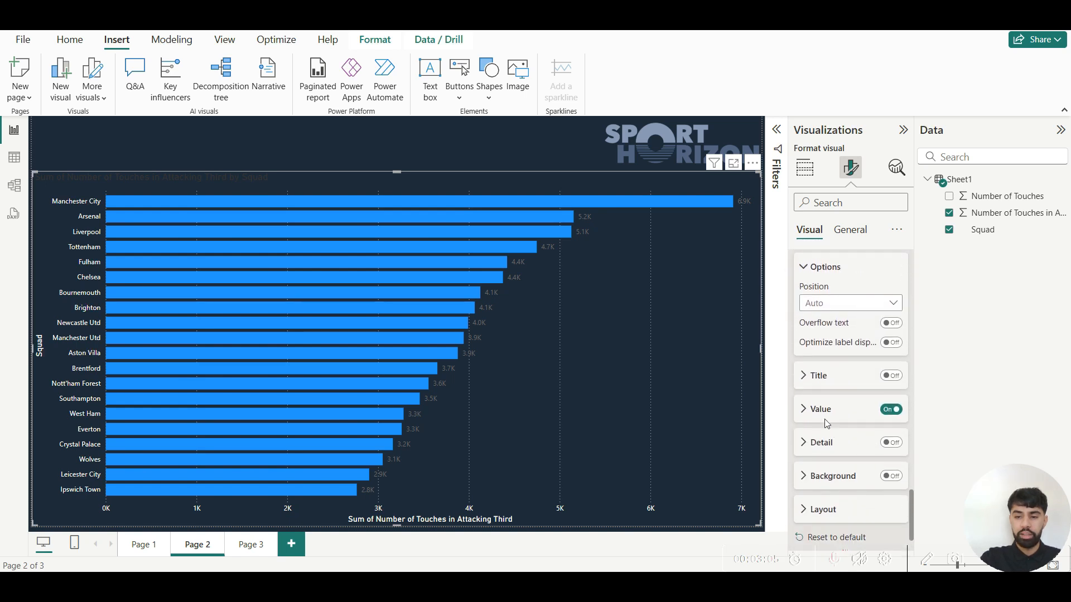
left_click(820, 409)
scroll(824, 494, "down", 3)
left_click(820, 480)
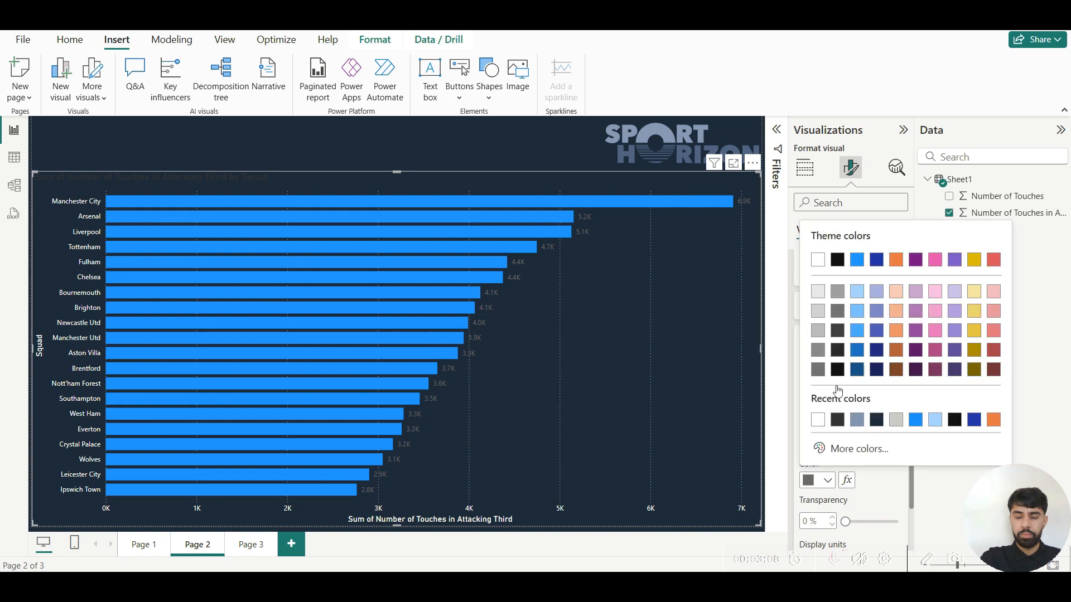
left_click(817, 260)
left_click(809, 442)
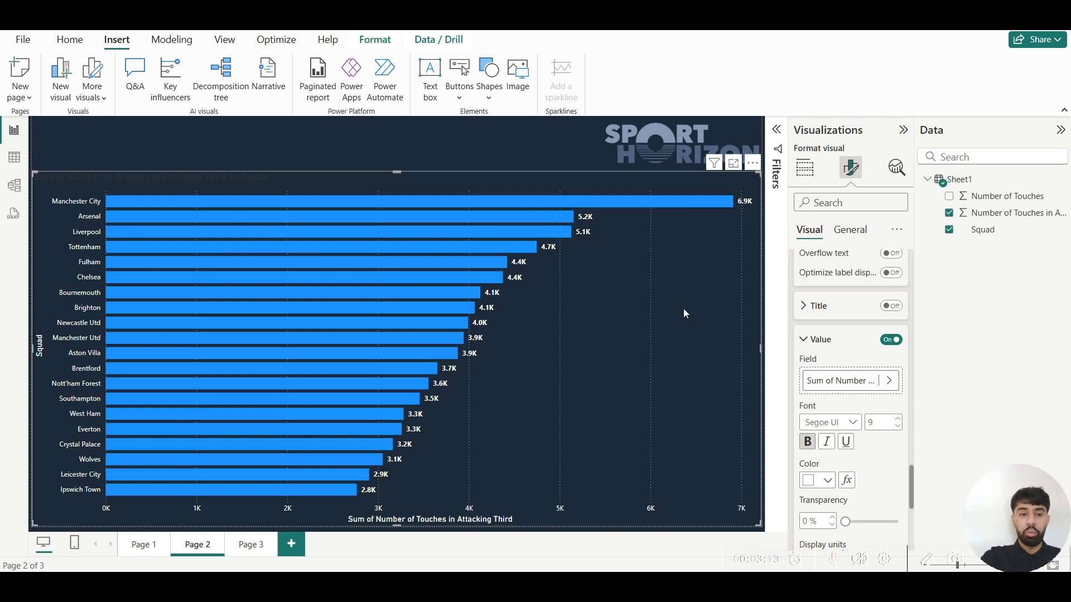
Step: Find the chart's gridlines settings and turn off the vertical gridlines
left_click(849, 200)
type("gridlines")
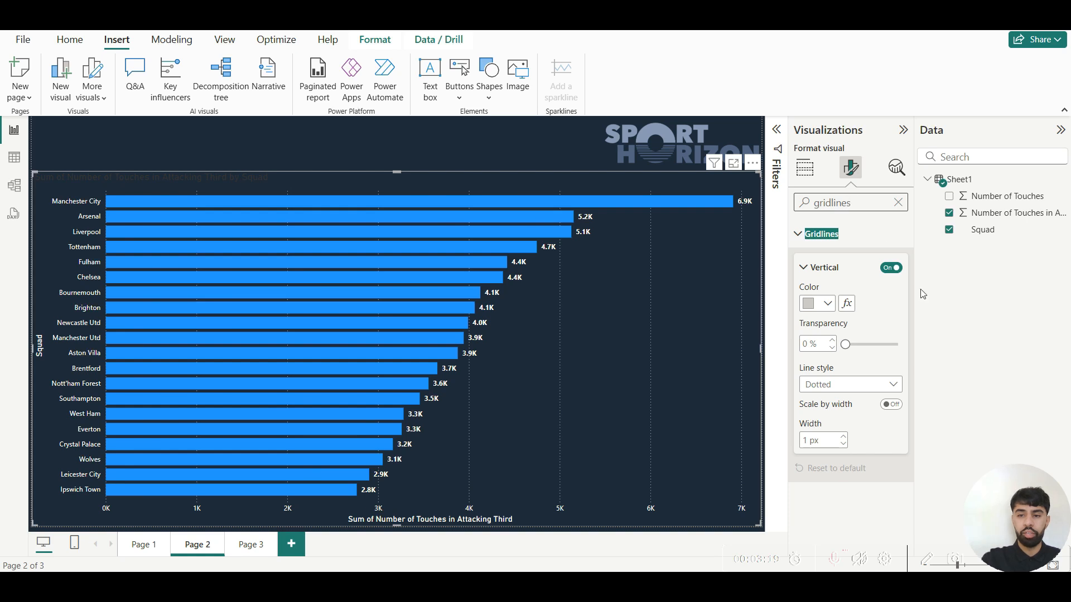
left_click(891, 268)
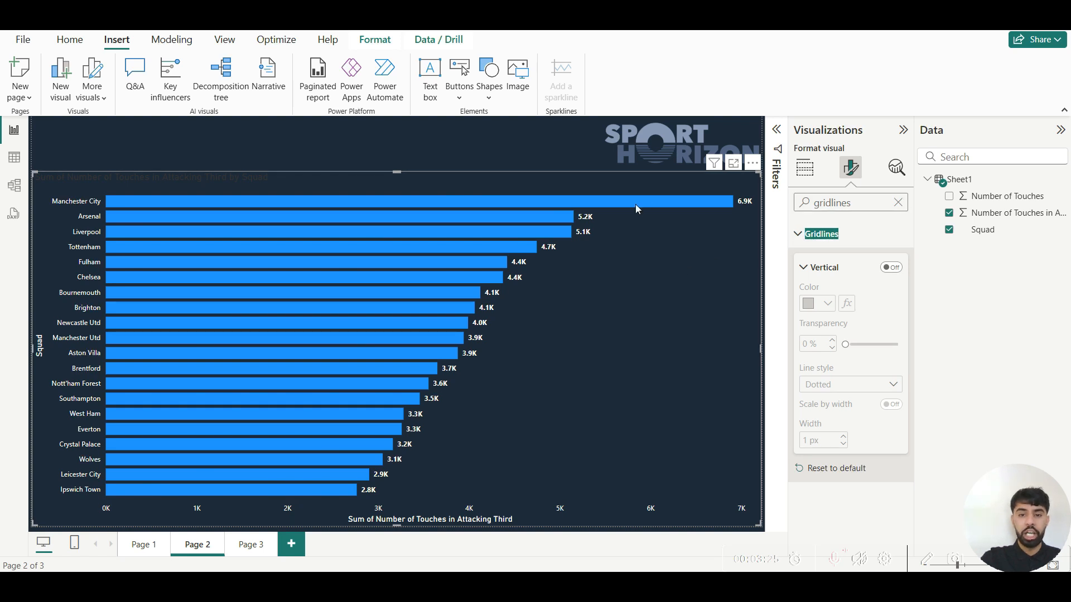
Step: Find the chart's bar settings and set the color of all bars to hex #778DA9
left_click(898, 203)
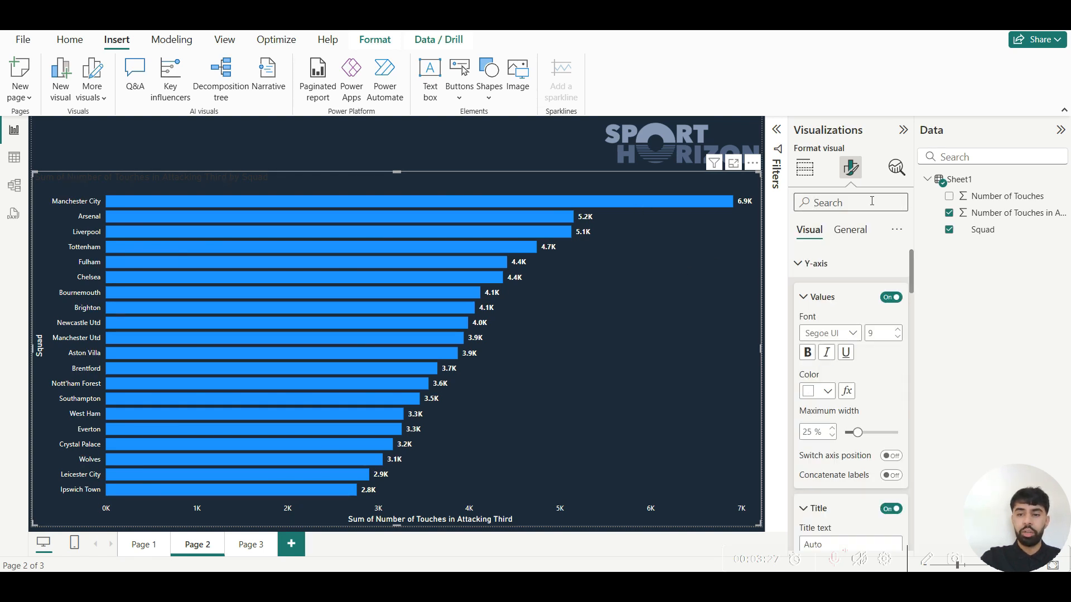
type("bar")
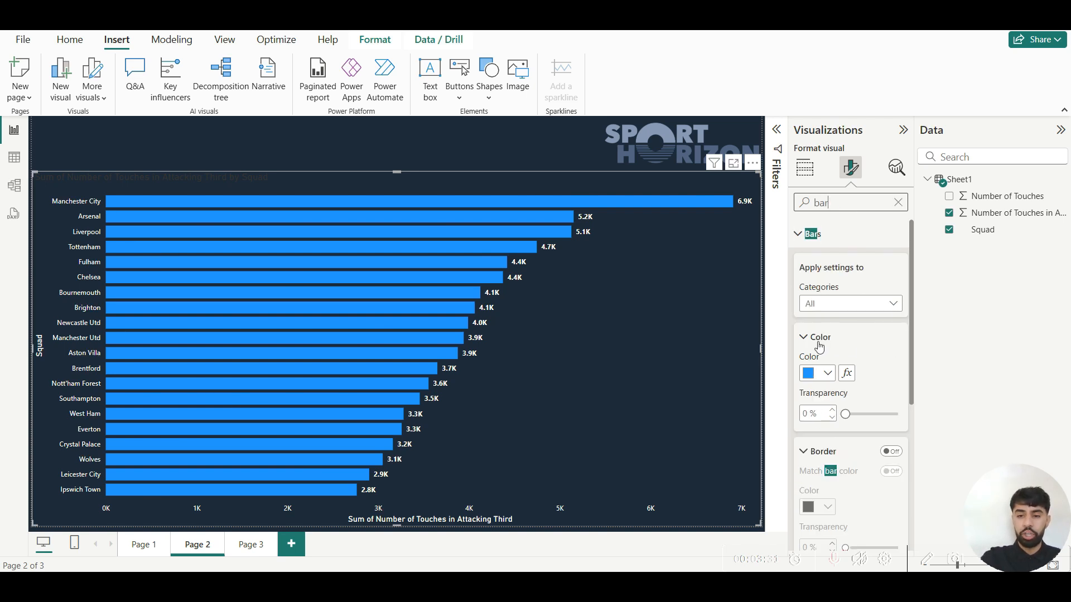
left_click(828, 374)
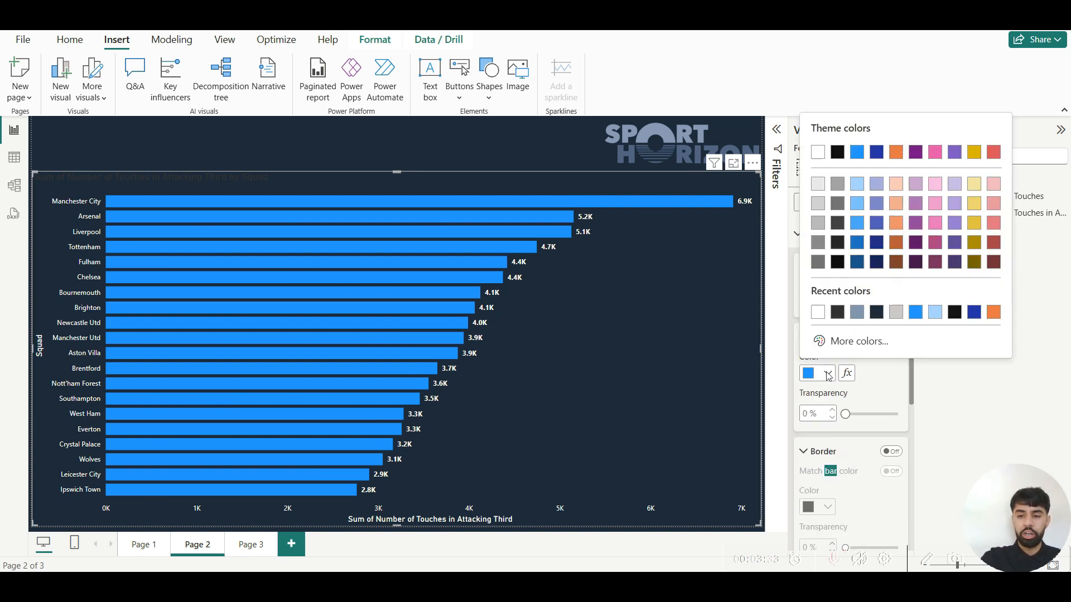
left_click(858, 342)
left_click_drag(855, 332, 819, 332)
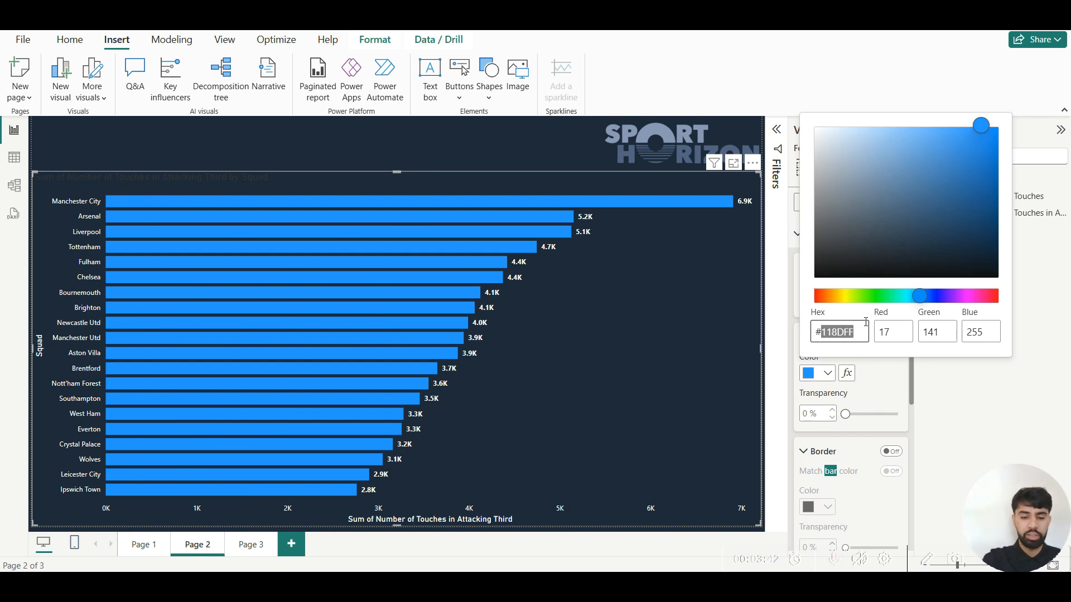
type("778da9")
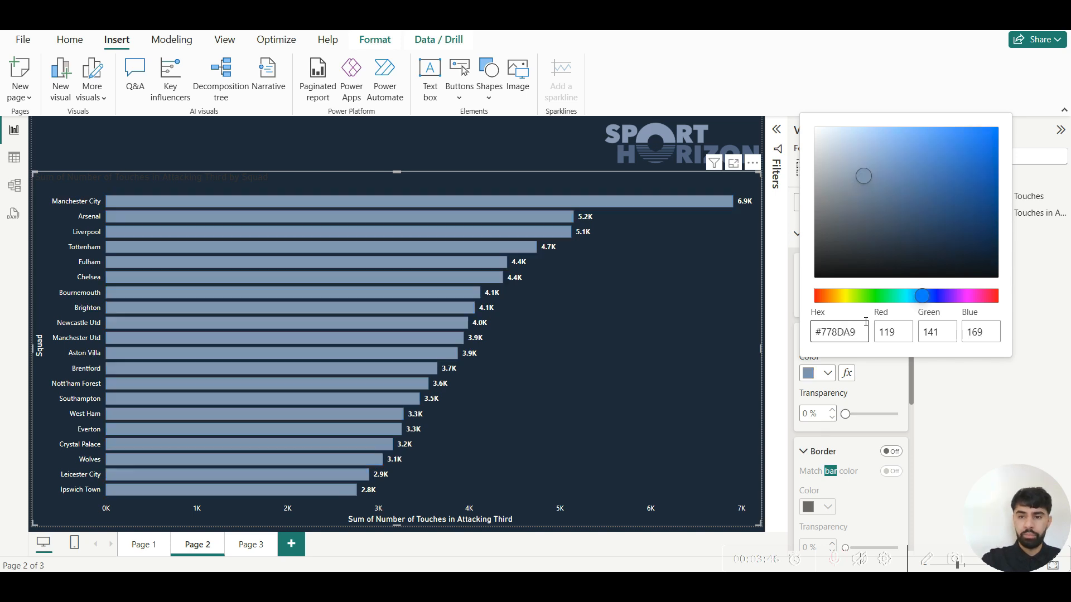
left_click(948, 421)
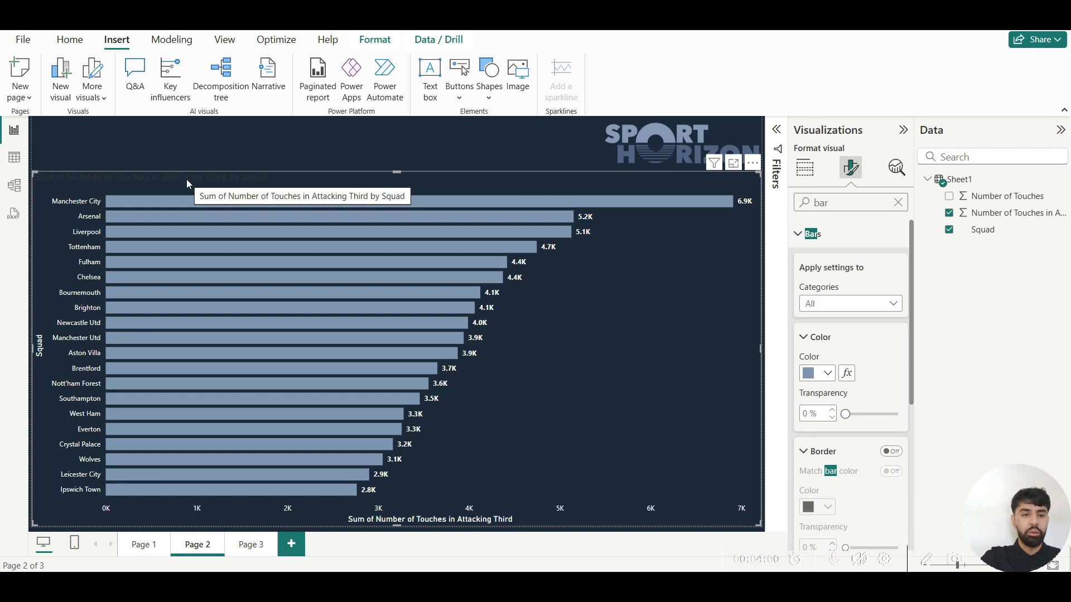
Step: Find the chart's title settings, turn off the visual's main title and deselect the chart
left_click(896, 205)
type("title")
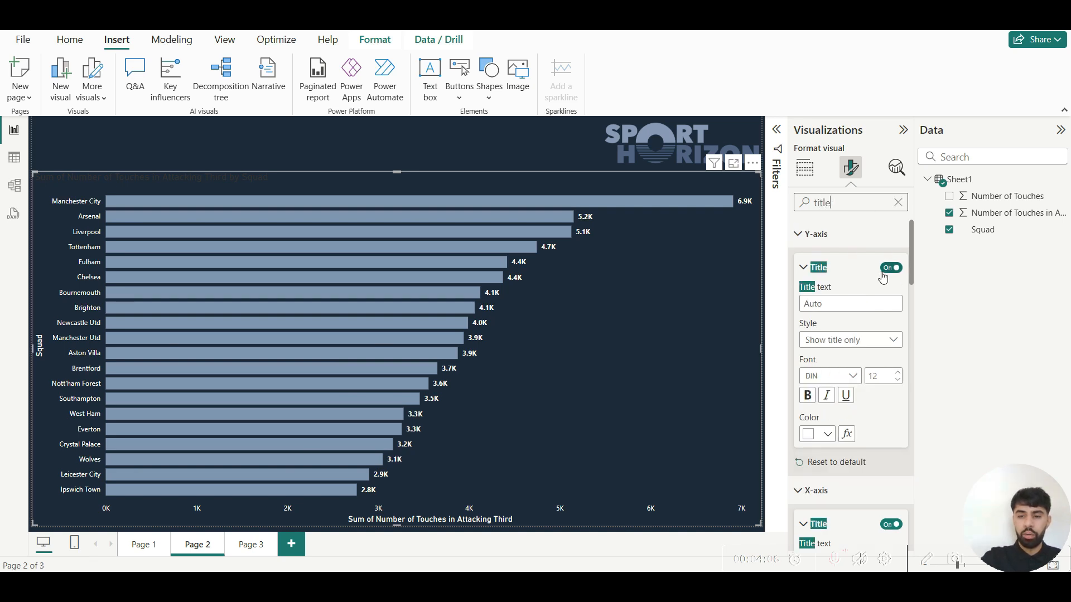
scroll(878, 275, "down", 2)
scroll(880, 277, "down", 5)
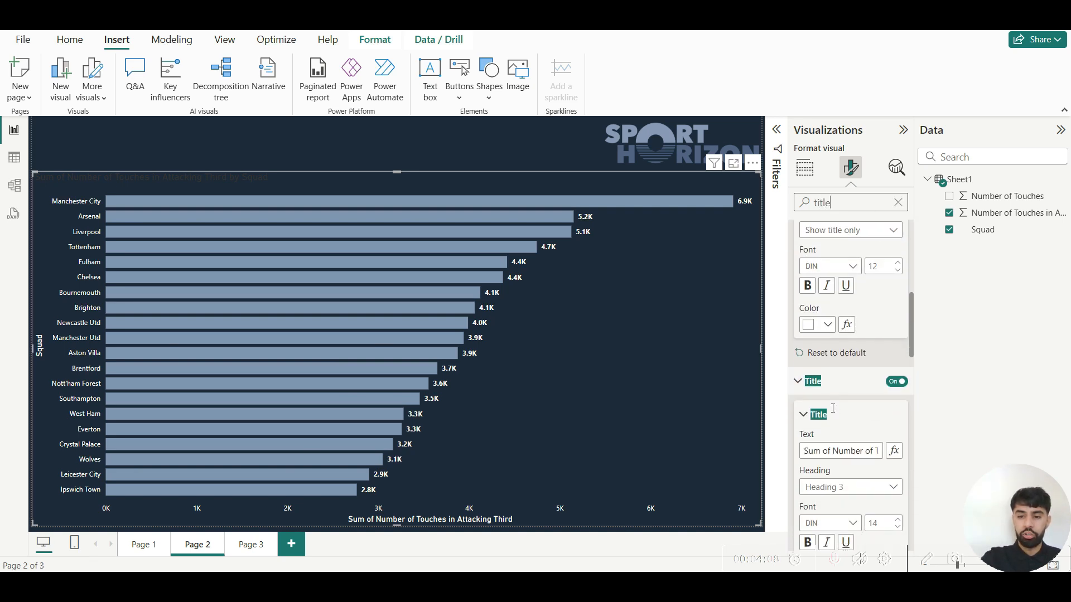
left_click(897, 260)
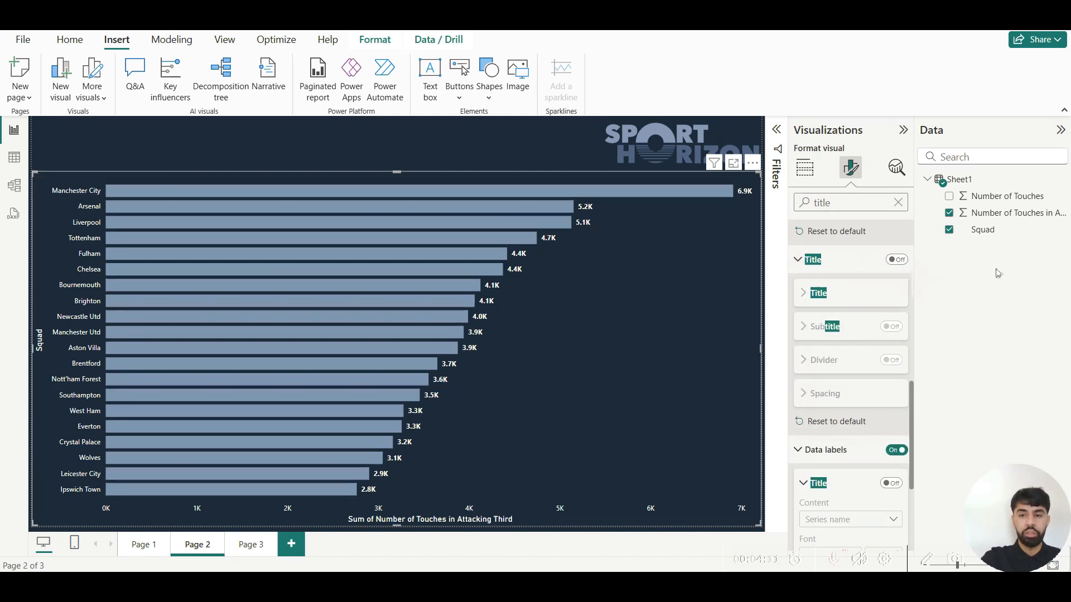
left_click(552, 163)
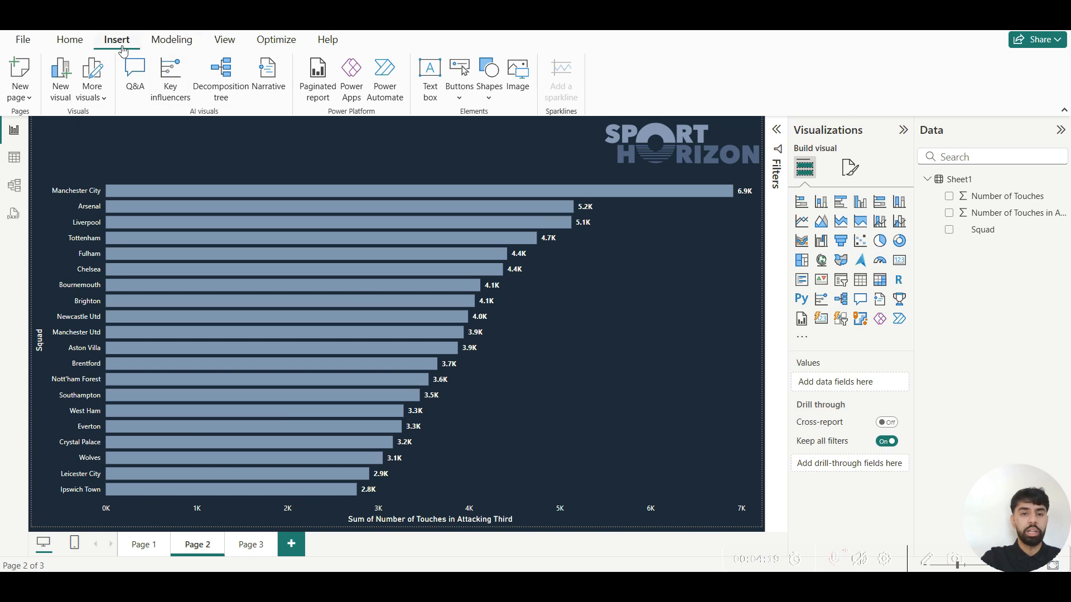
Step: Insert a text box reading "The Number of Touches in the Attacking Third Across Premier League Clubs"
left_click(437, 74)
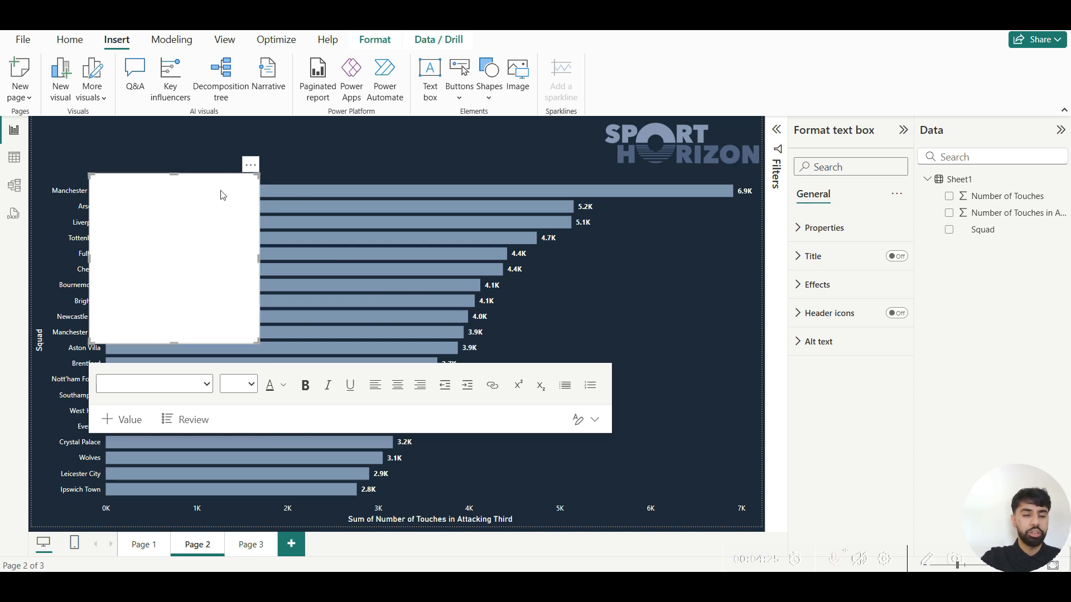
left_click(223, 195)
type("The Num")
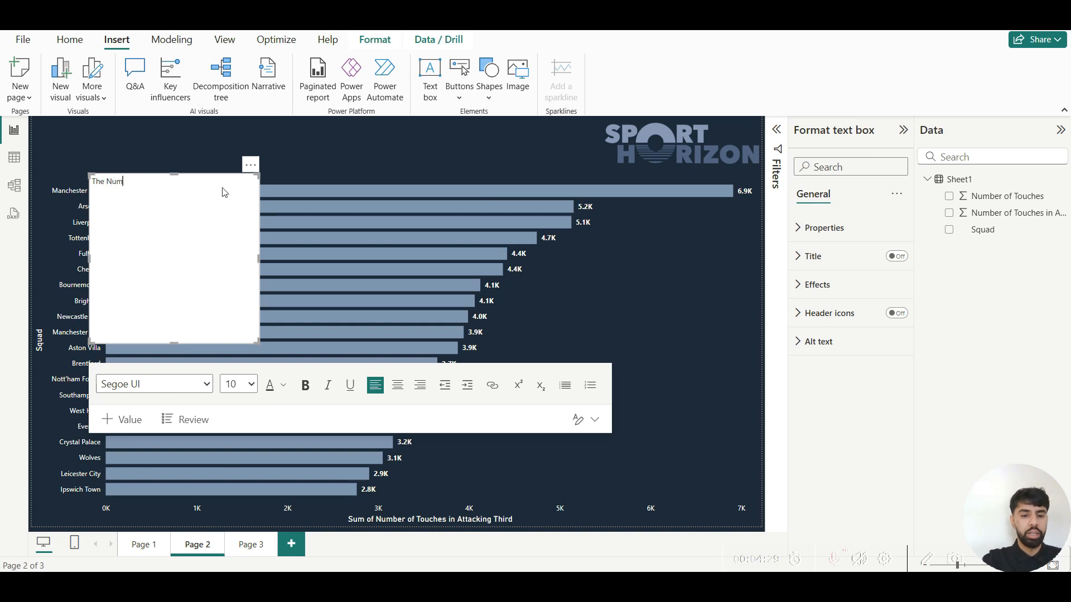
type("ber of Touches in the Attacki")
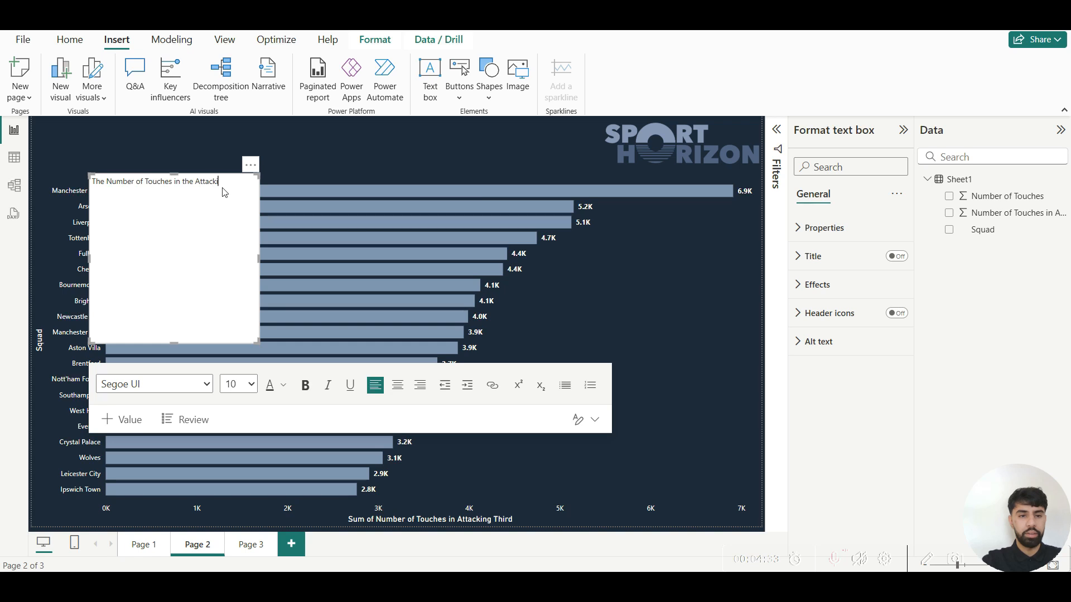
type("ng Third Ac")
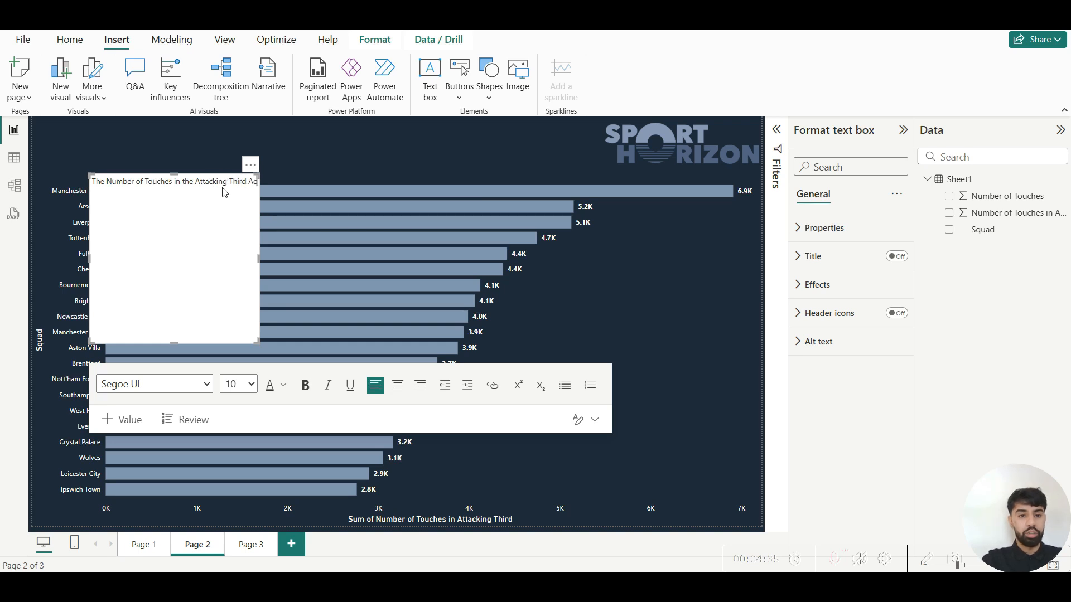
type("ross Premier")
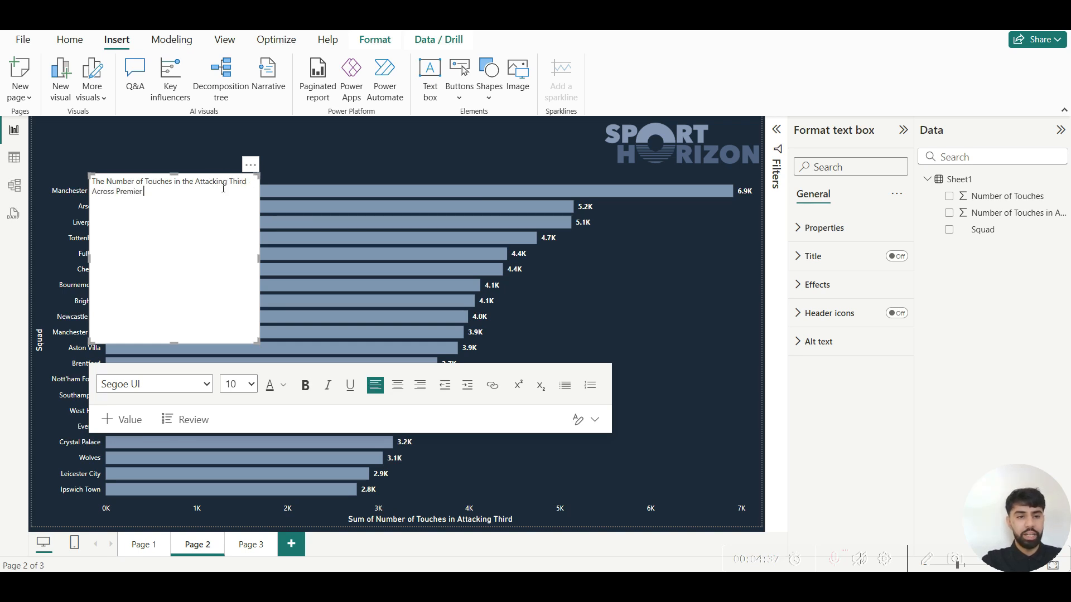
type(" League Clubs")
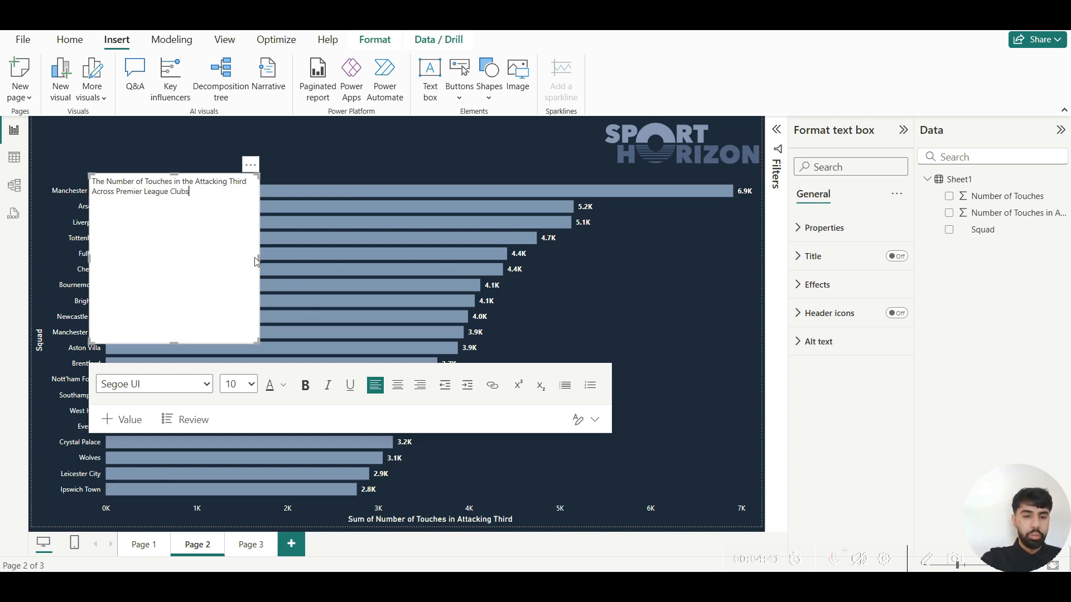
Step: Widen and flatten the text box and place it in the header space beside the Sport Horizon logo
left_click_drag(623, 186, 630, 187)
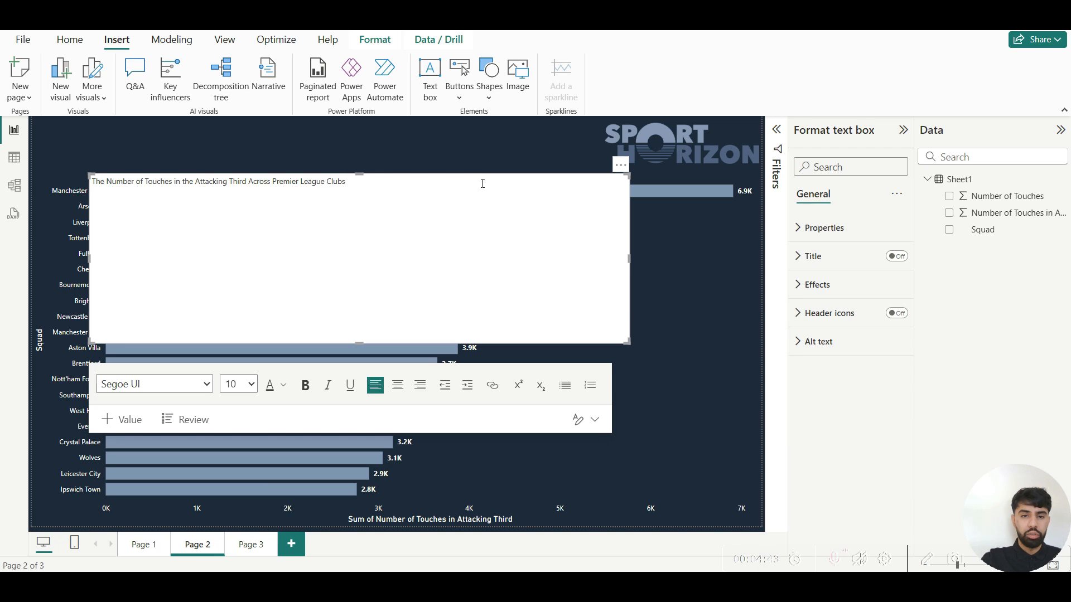
left_click_drag(485, 177, 442, 128)
left_click(442, 128)
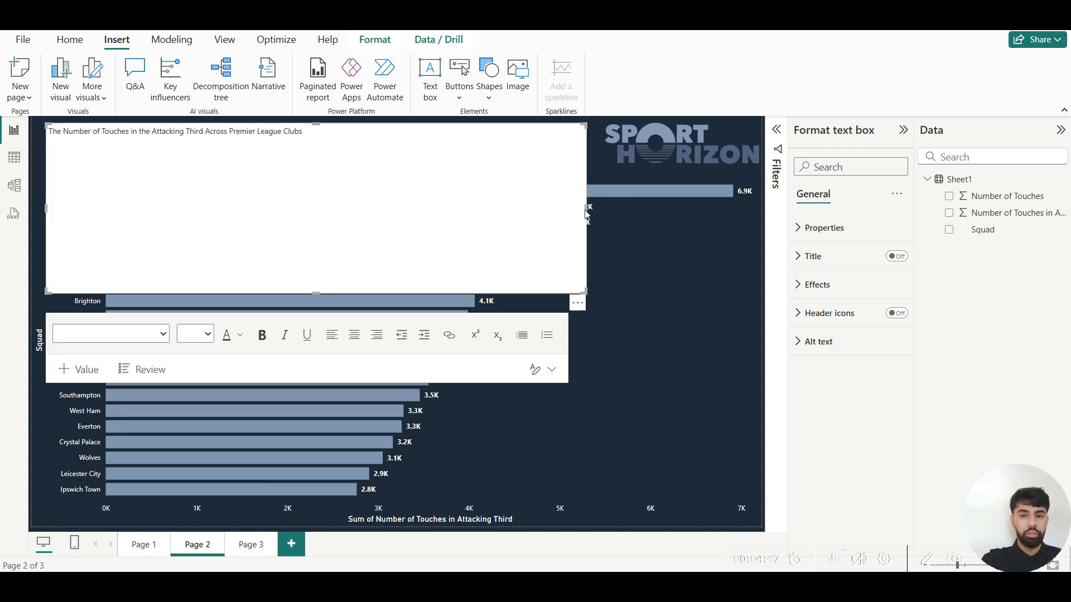
left_click_drag(586, 210, 607, 207)
left_click_drag(326, 294, 379, 182)
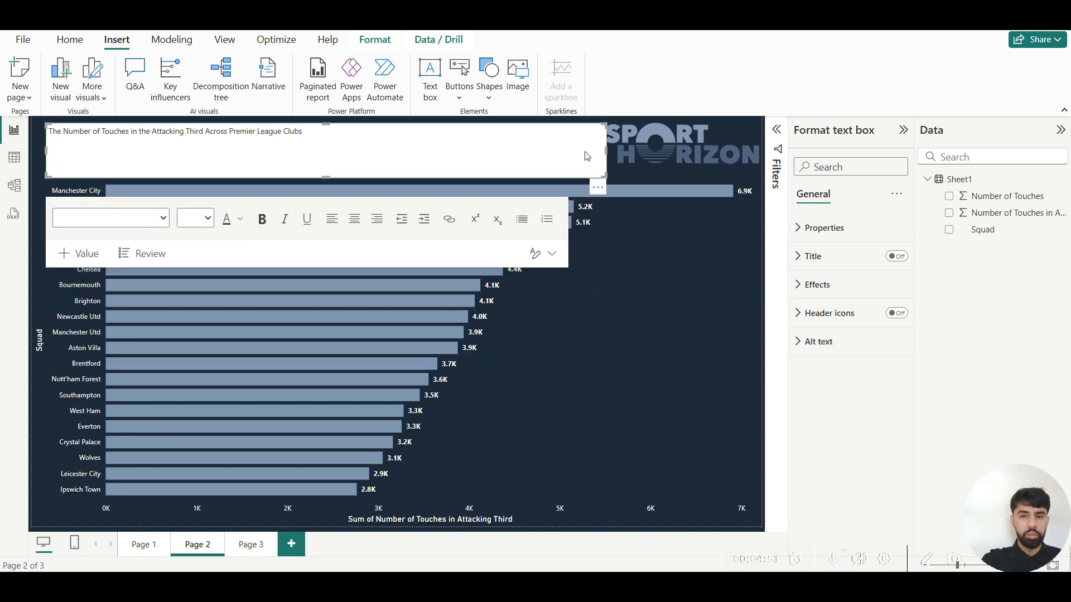
left_click_drag(604, 151, 600, 152)
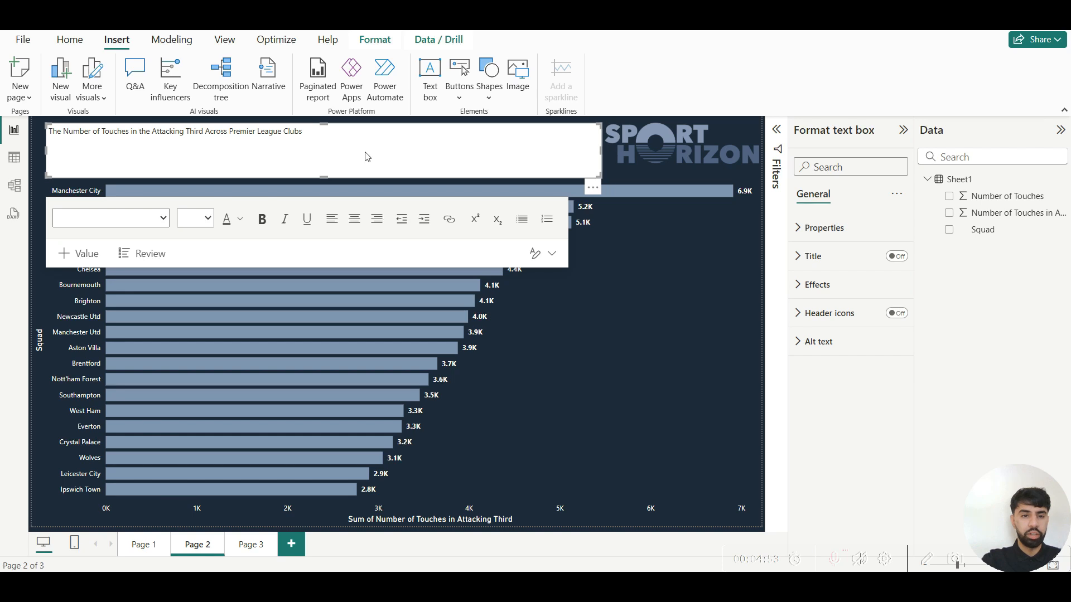
Step: Set the heading text's font size to 20 and shrink the text box to fit its single line
left_click(339, 136)
key("ctrl+a")
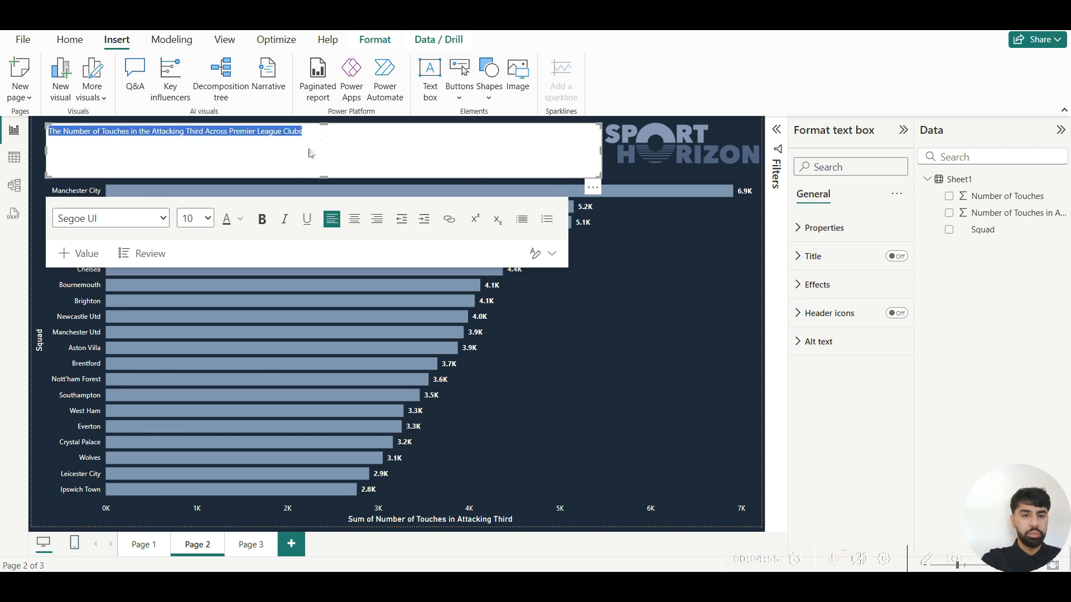
left_click(208, 218)
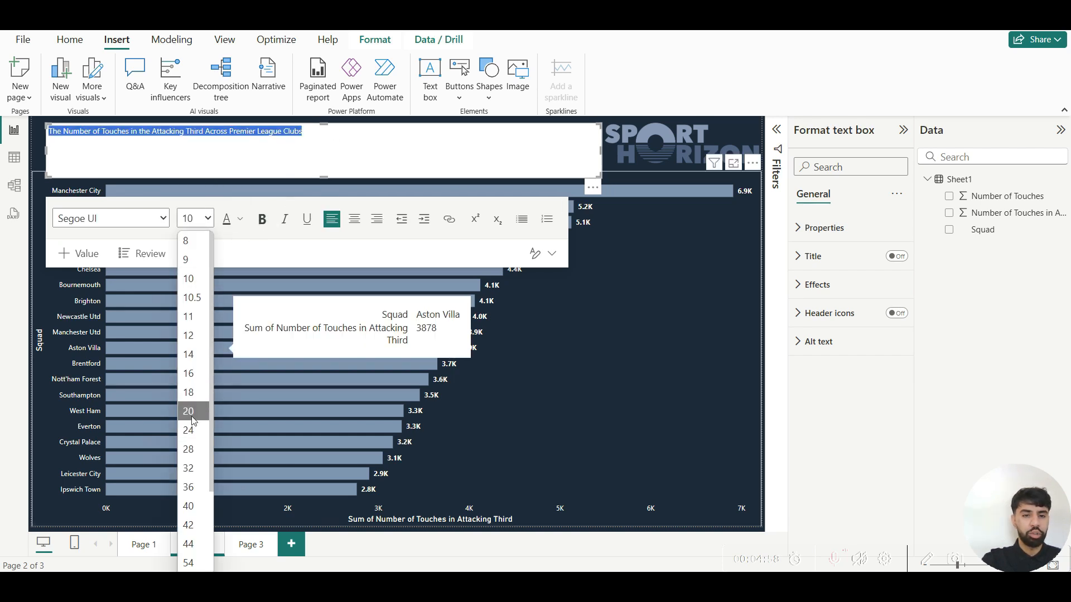
left_click(192, 417)
left_click_drag(327, 158, 330, 156)
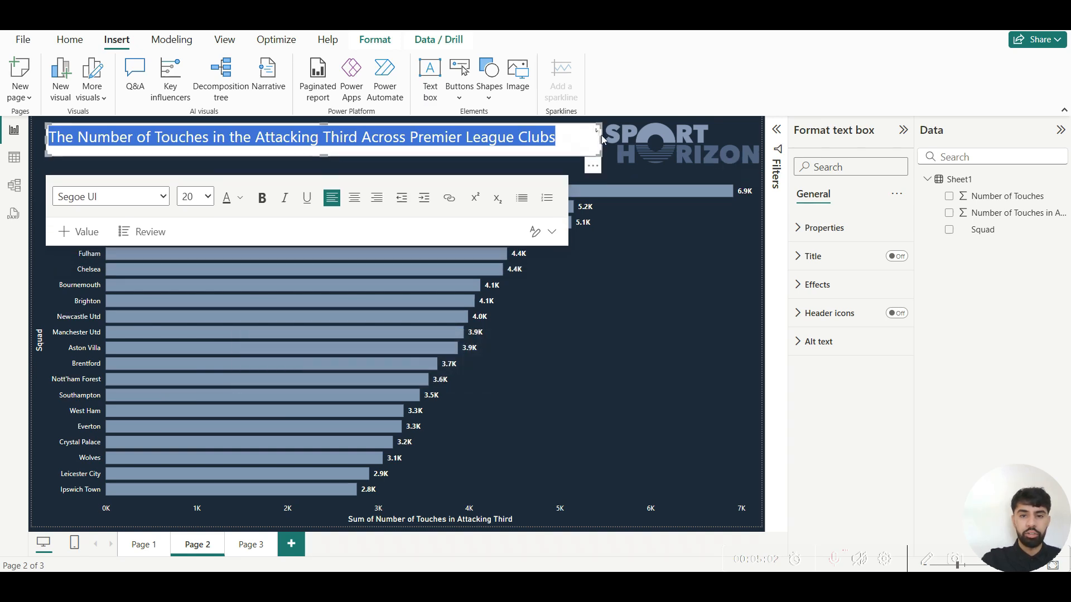
left_click_drag(601, 135, 563, 136)
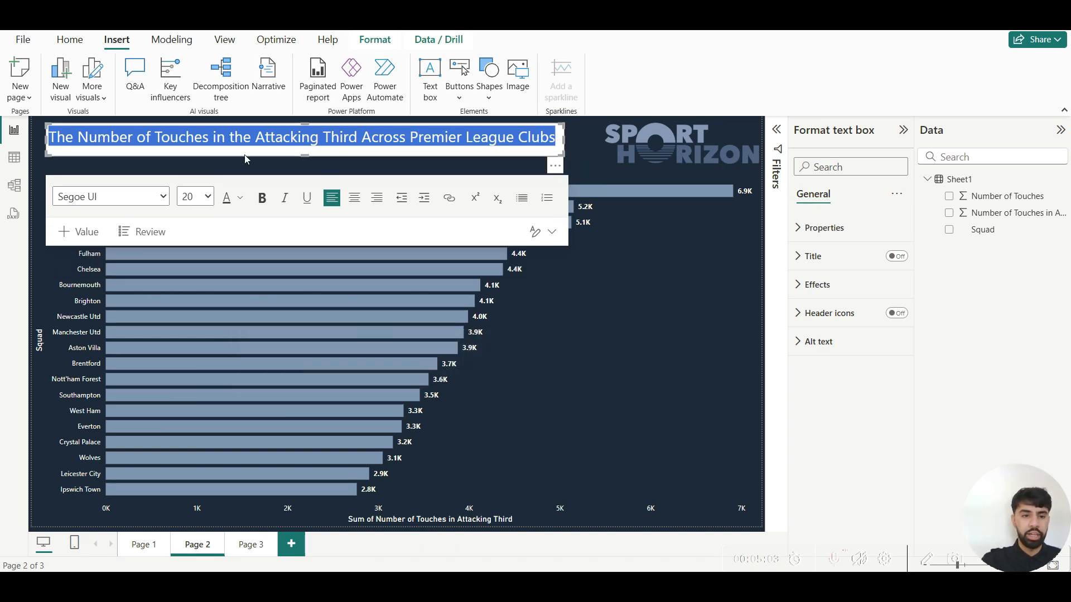
Step: Format the heading text in white and bold
left_click(240, 199)
left_click(256, 244)
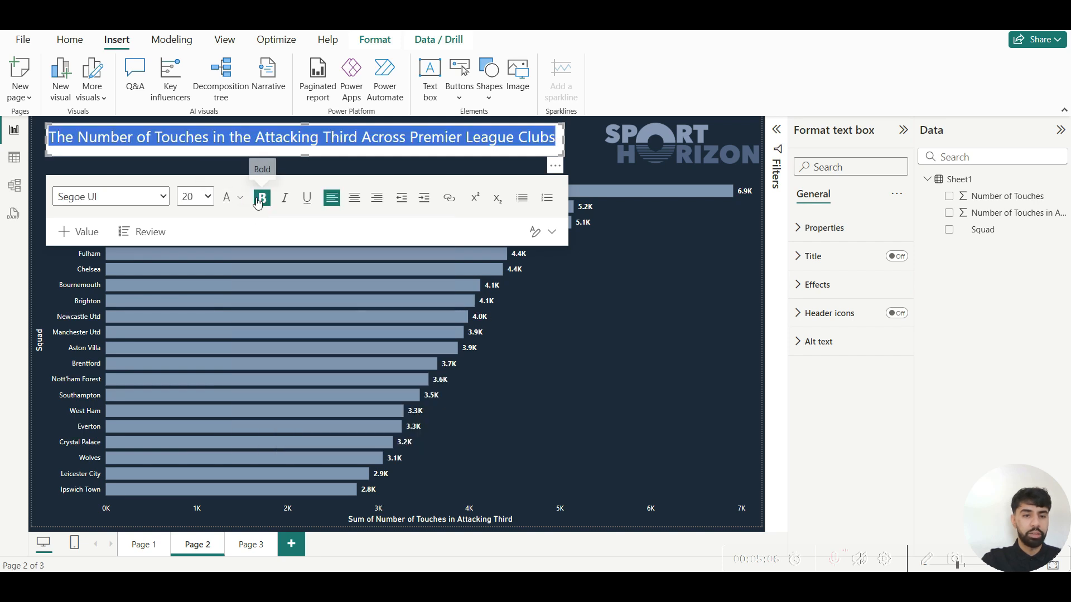
left_click(259, 200)
Step: Enlarge the heading text box in width and height so the bold text fits, ending just before the logo
left_click_drag(563, 141, 577, 138)
left_click(577, 143)
left_click_drag(575, 140, 588, 140)
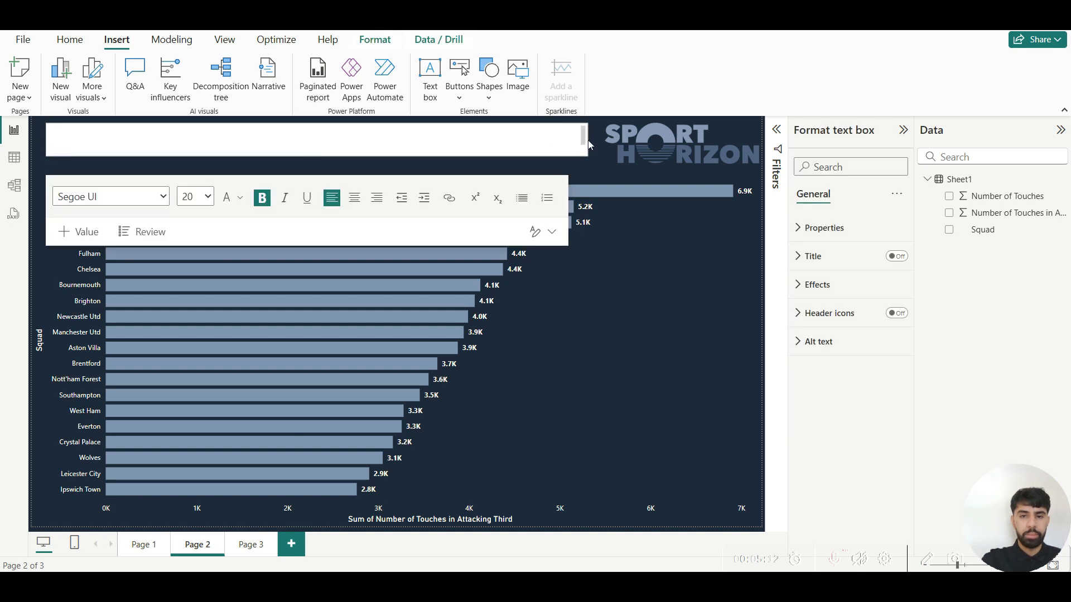
left_click_drag(318, 158, 318, 172)
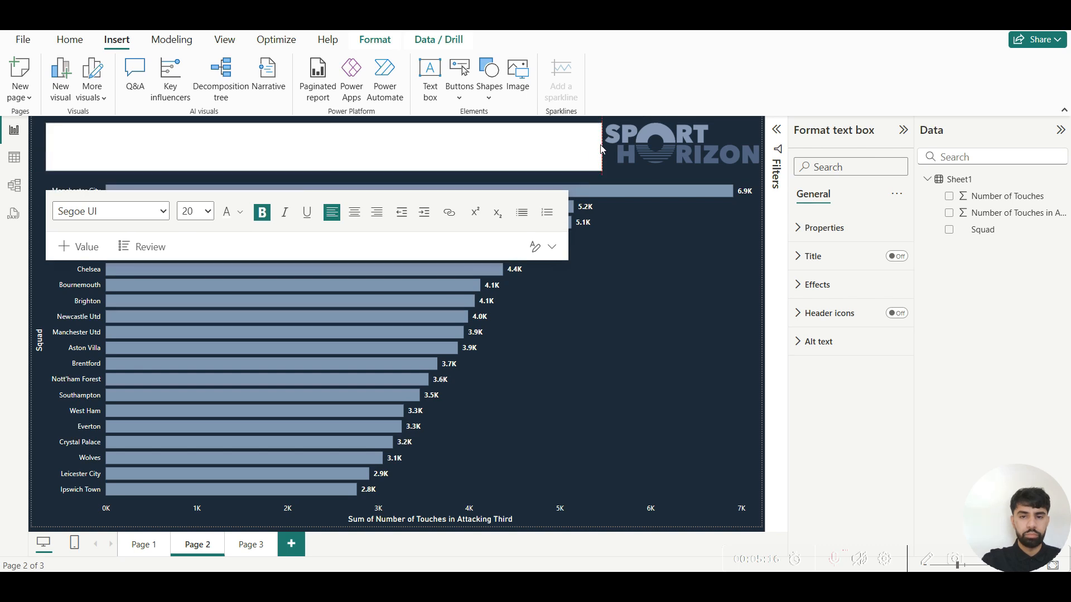
left_click_drag(589, 147, 596, 147)
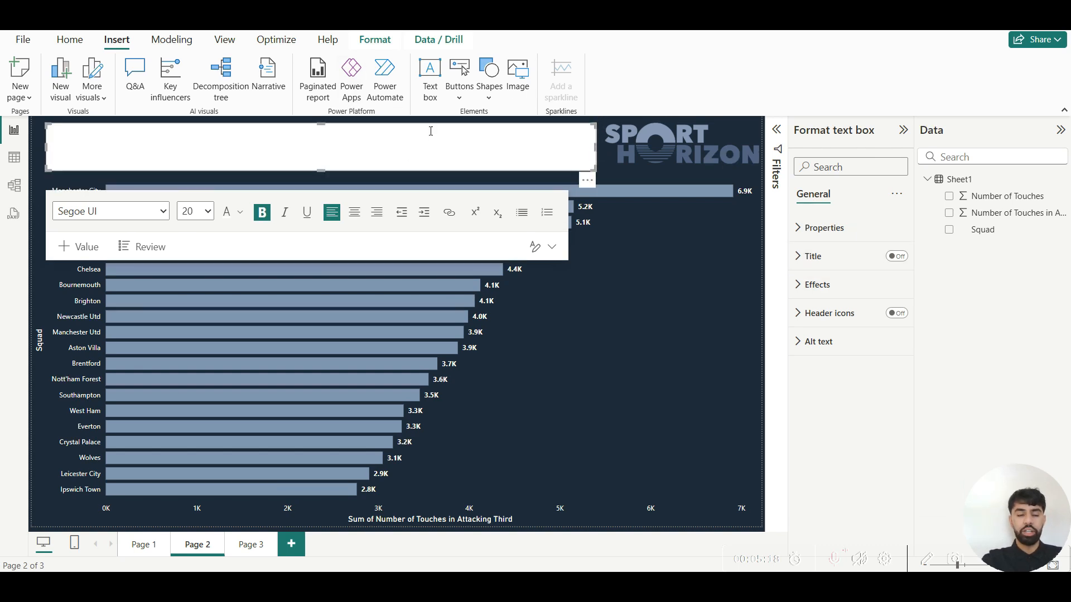
Step: Find the text box's background setting, turn the background off and reduce the box's height to one line of text
left_click(851, 163)
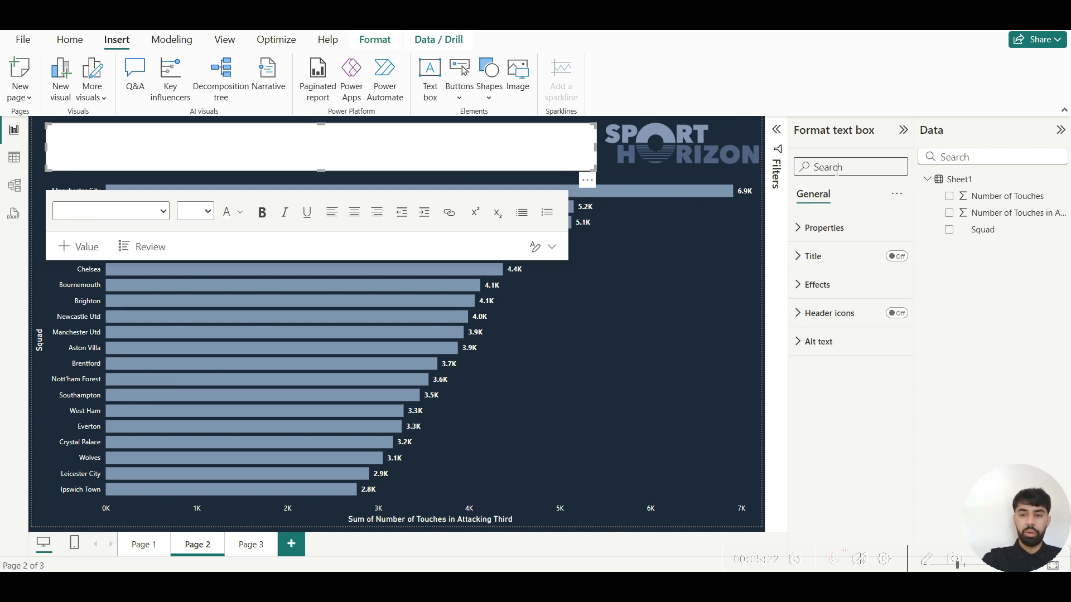
type("background")
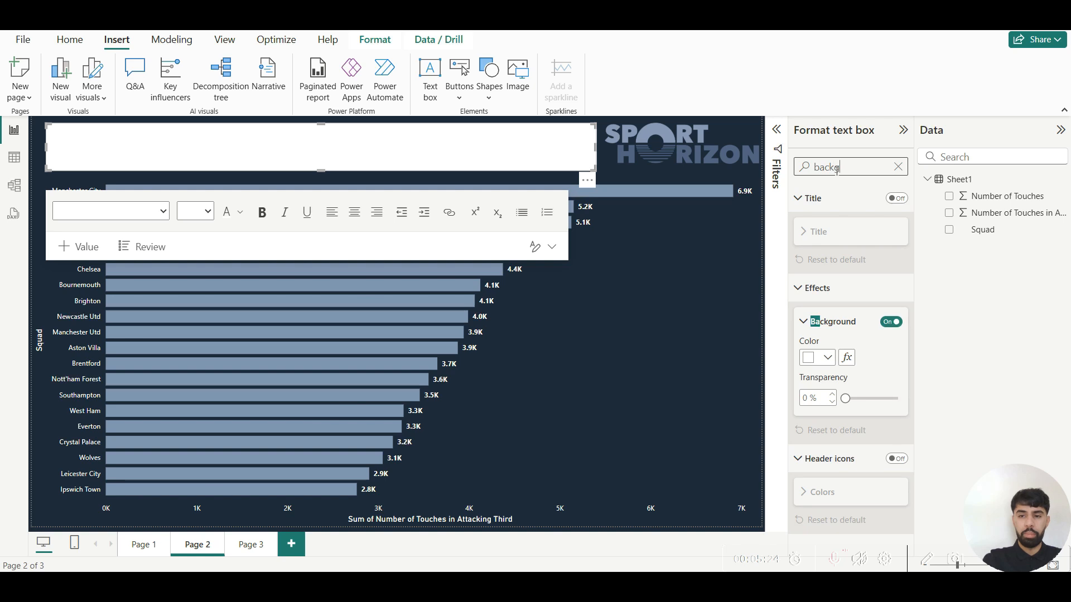
left_click(891, 322)
left_click_drag(325, 169, 330, 149)
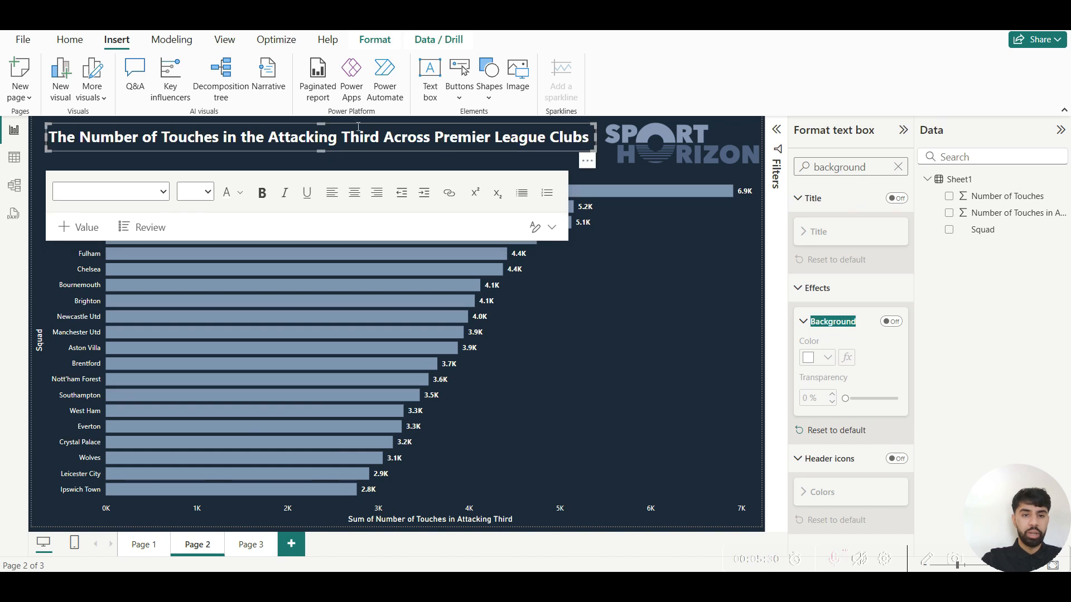
Step: Move the heading text box slightly lower so it sits centered beside the logo above the chart, and deselect it
left_click_drag(364, 130, 369, 137)
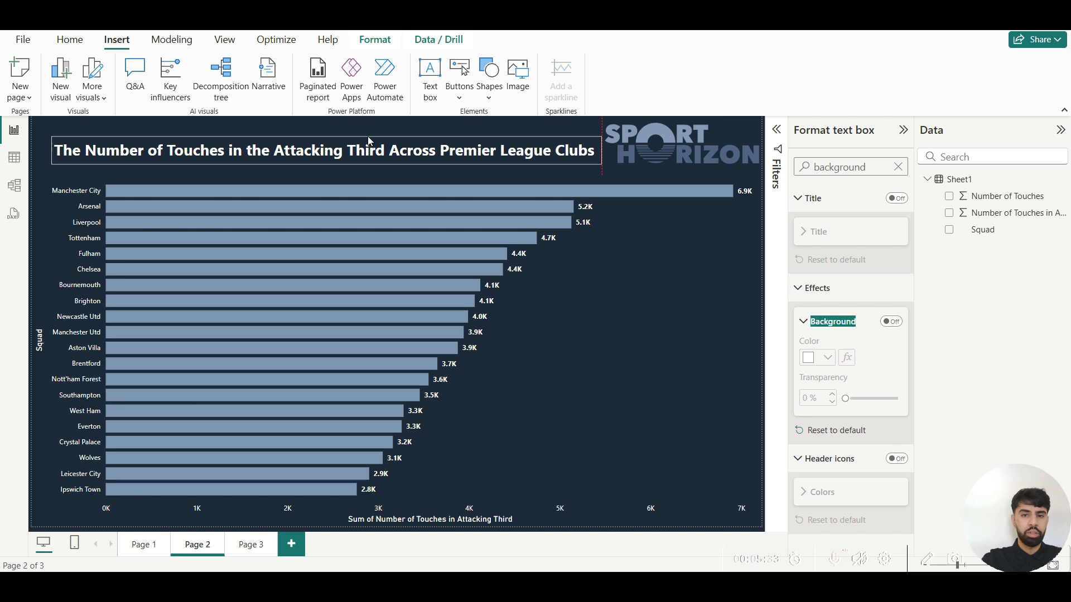
left_click(367, 136)
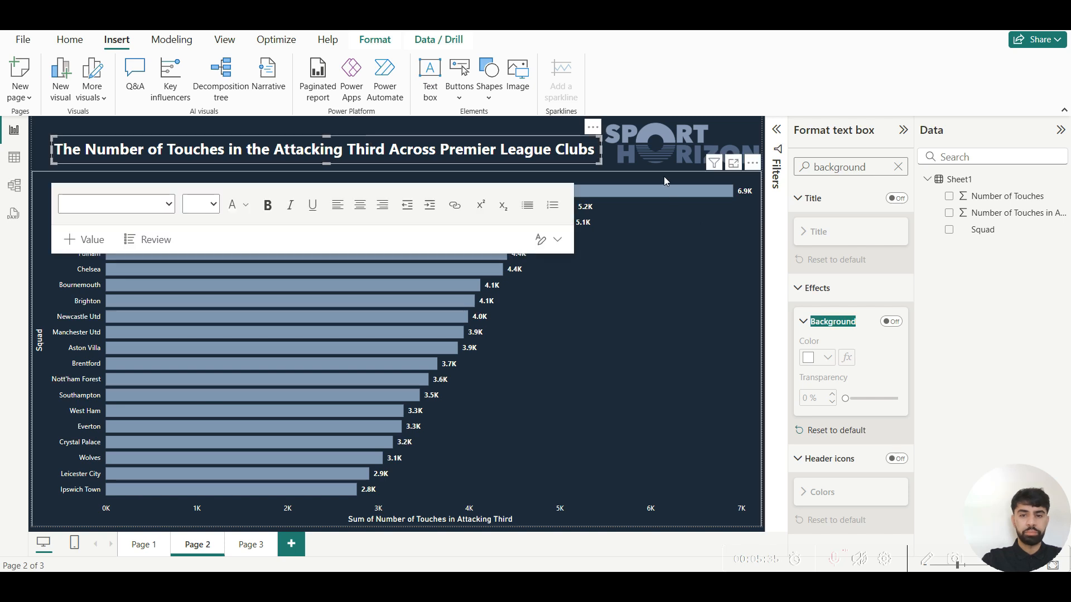
left_click(569, 167)
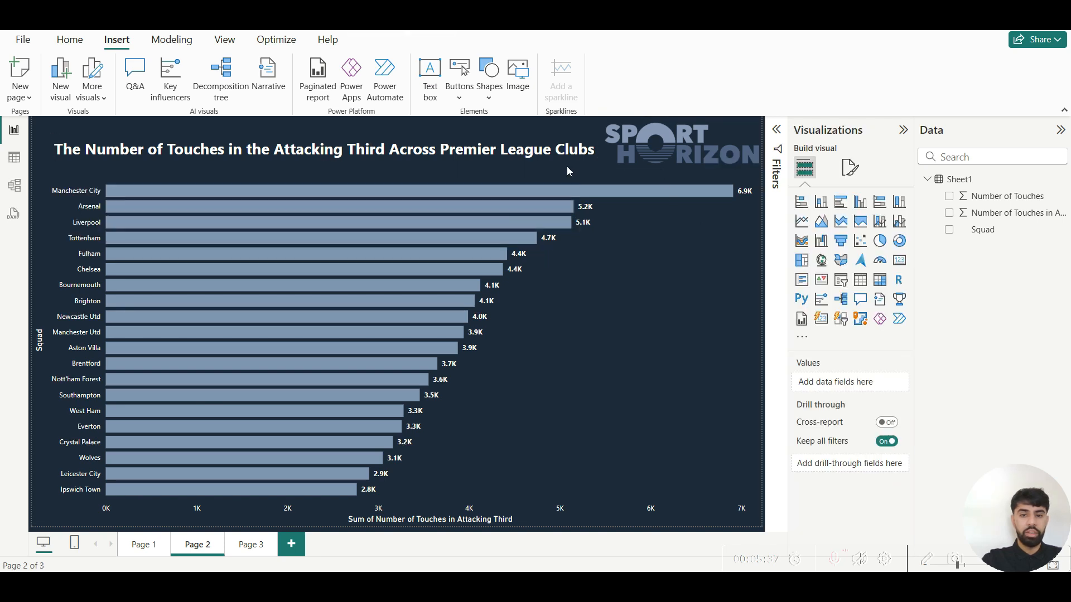